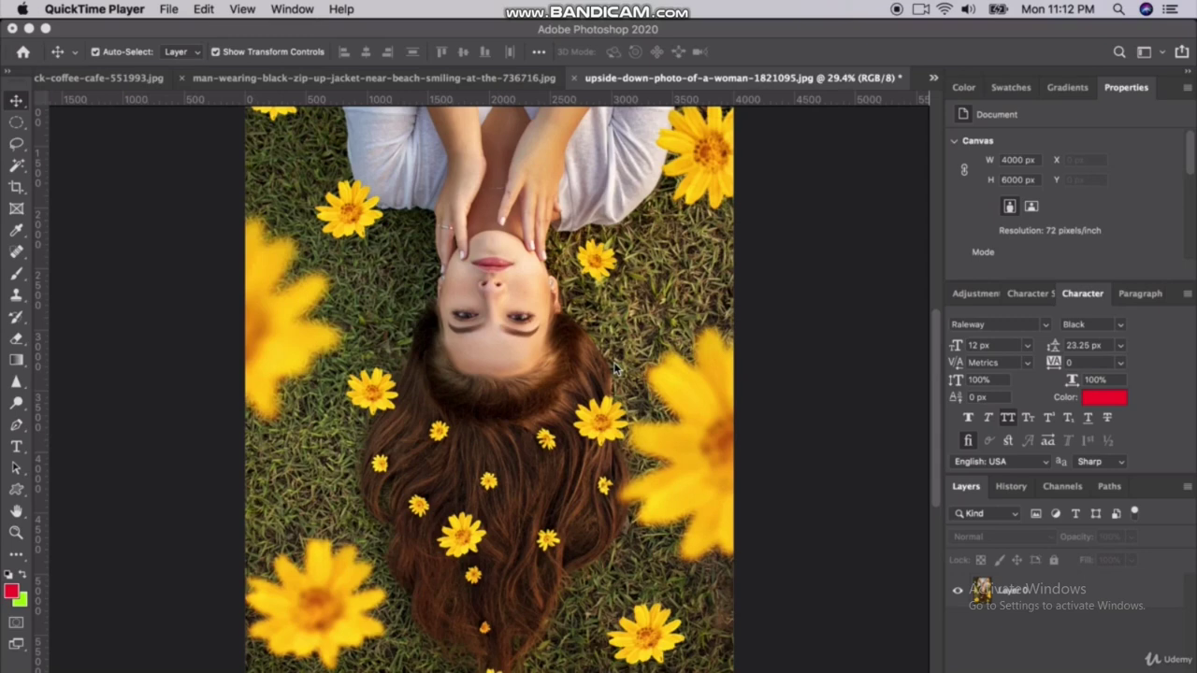
- Select Layer 0 and add a new empty Layer 1 above the photo
{"action": "left_click", "coordinate": [1011, 599]}
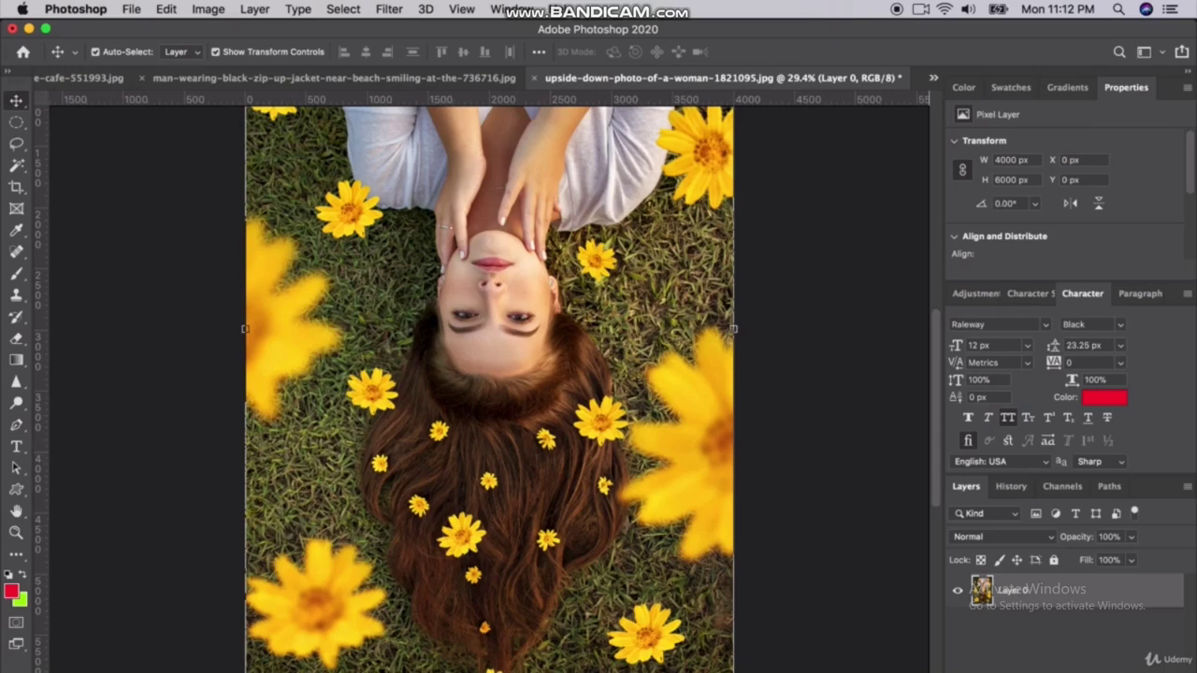
{"action": "key", "text": "alt+shift+super+n"}
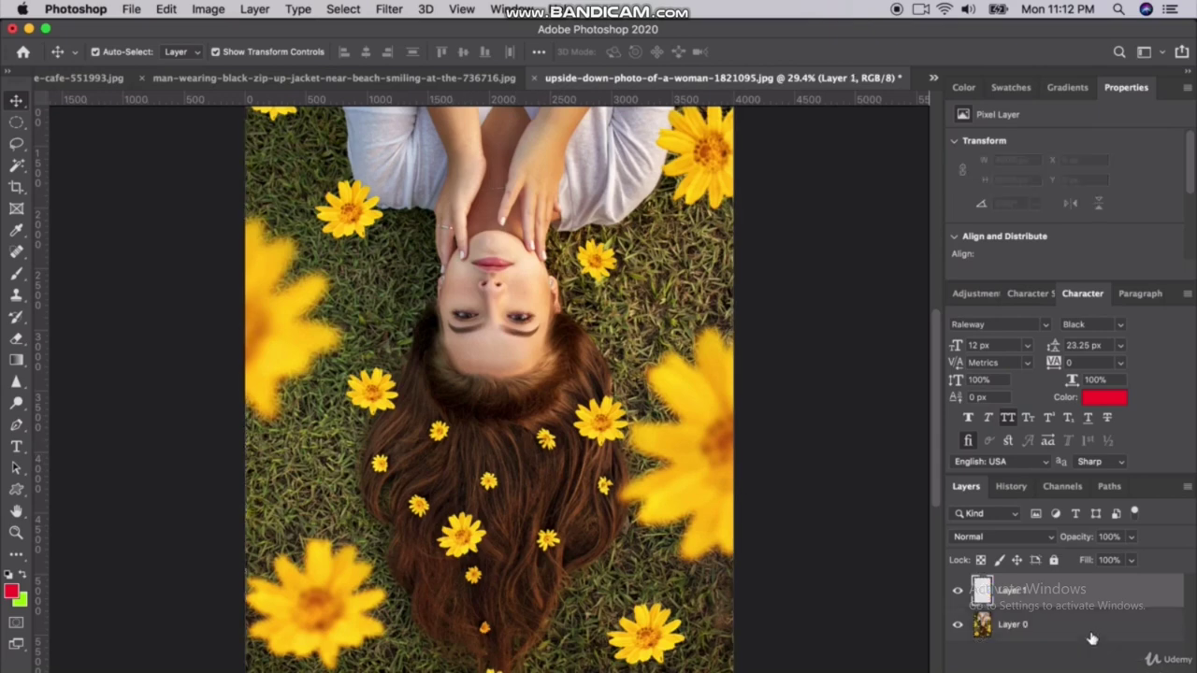
- Choose the Brush Tool with a soft round tip of about 412 px
{"action": "left_click", "coordinate": [16, 273]}
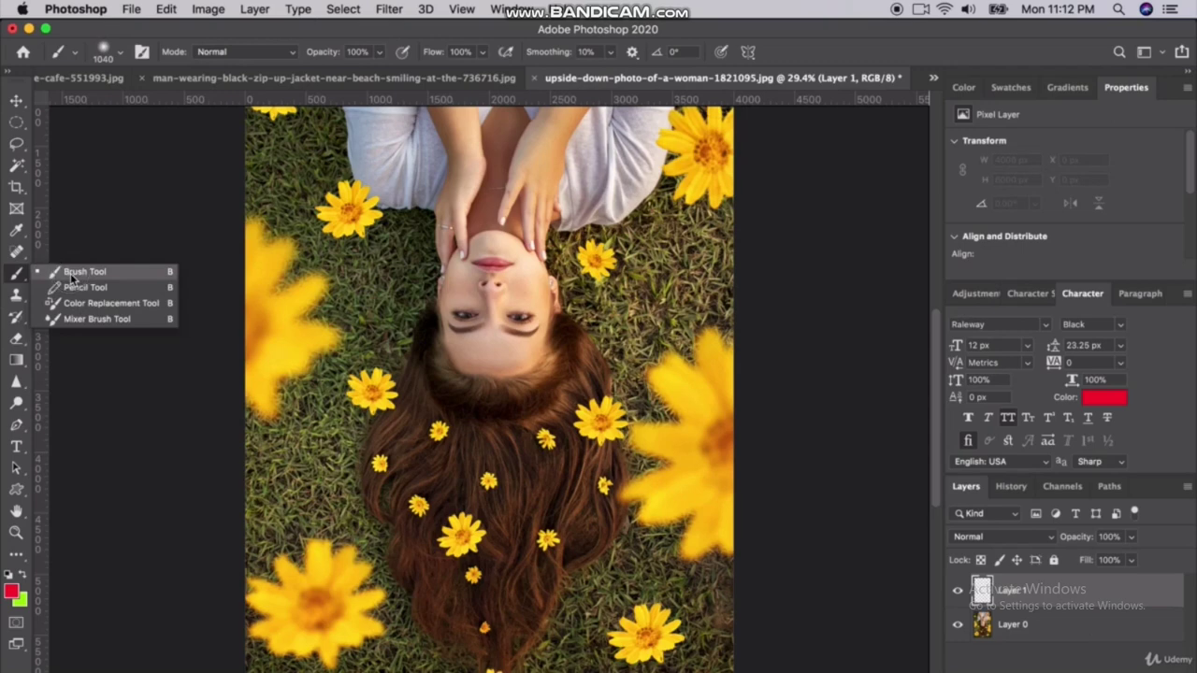
{"action": "left_click", "coordinate": [72, 272]}
{"action": "left_click", "coordinate": [110, 51]}
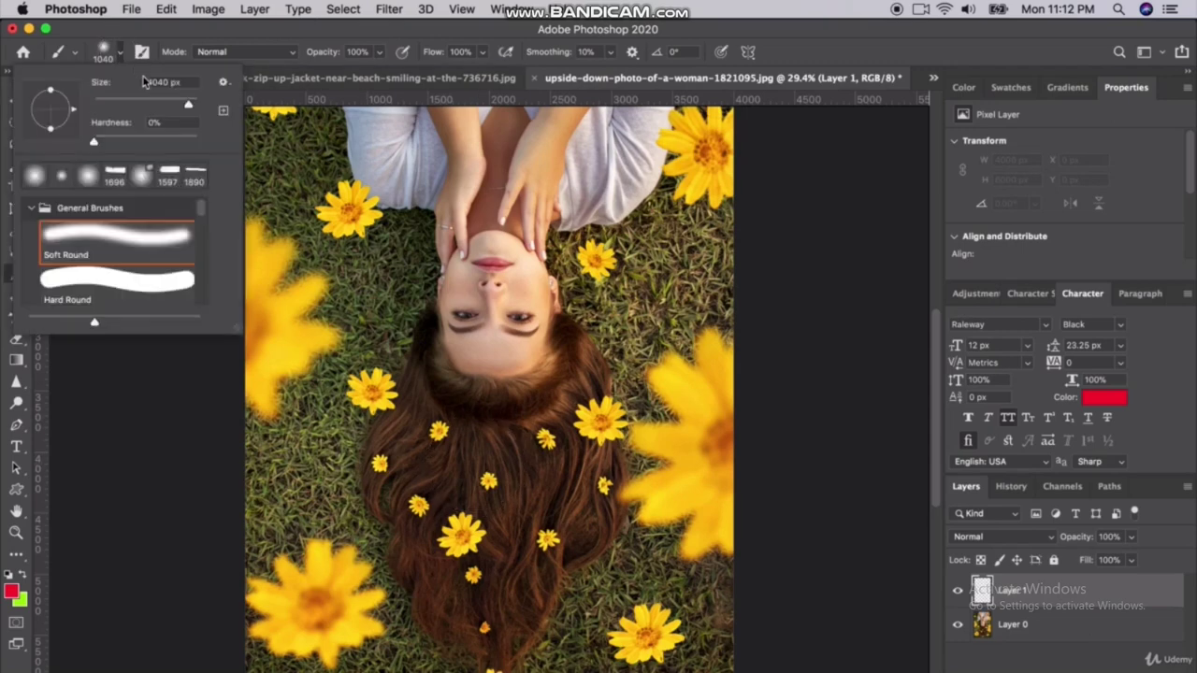
{"action": "left_click_drag", "start_coordinate": [186, 107], "coordinate": [184, 106]}
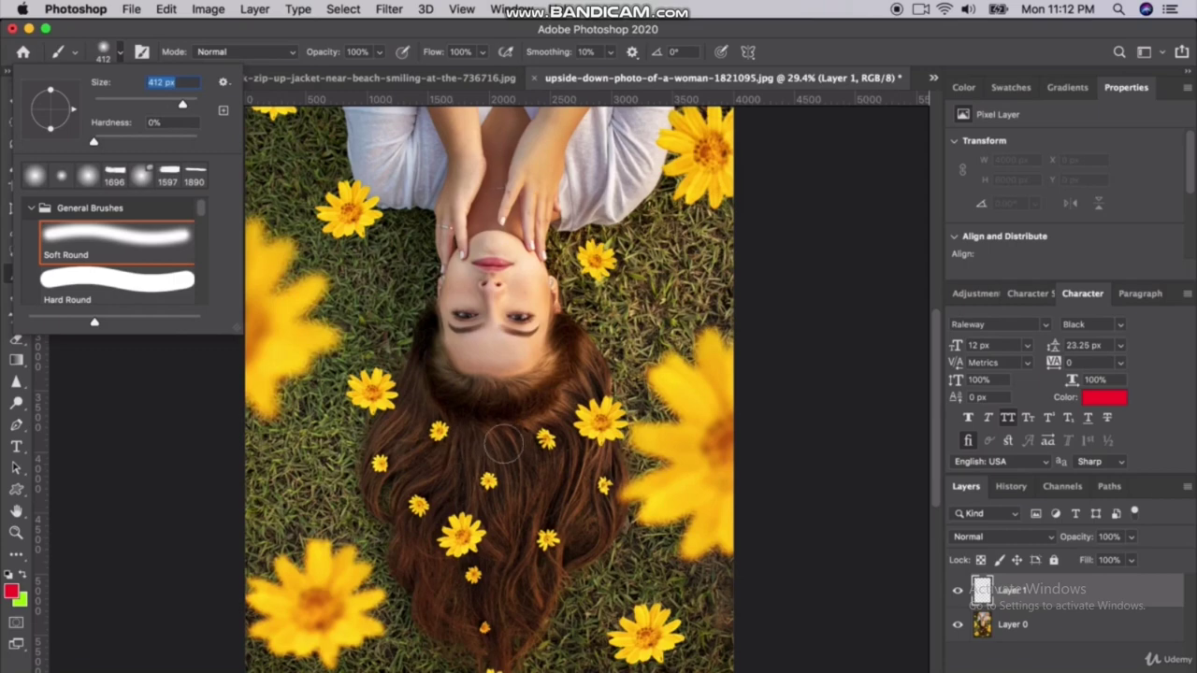
{"action": "scroll", "coordinate": [505, 441], "scroll_direction": "up", "scroll_amount": 5}
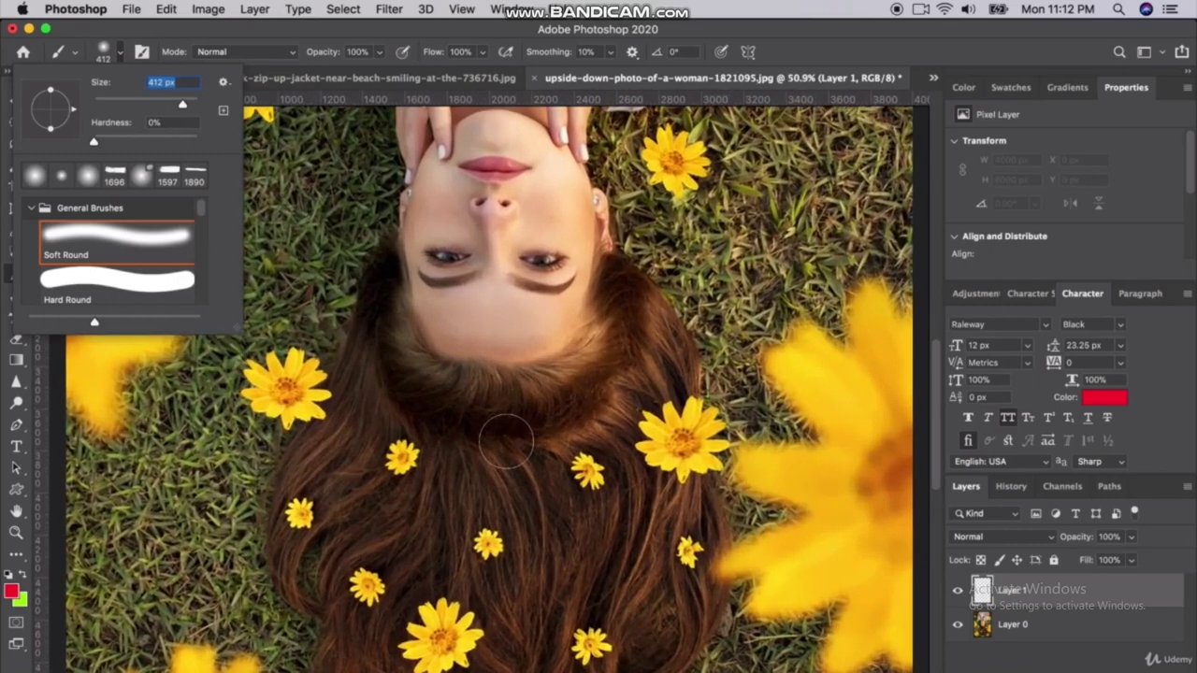
{"action": "scroll", "coordinate": [505, 441], "scroll_direction": "down", "scroll_amount": 5}
{"action": "scroll", "coordinate": [505, 442], "scroll_direction": "down", "scroll_amount": 1}
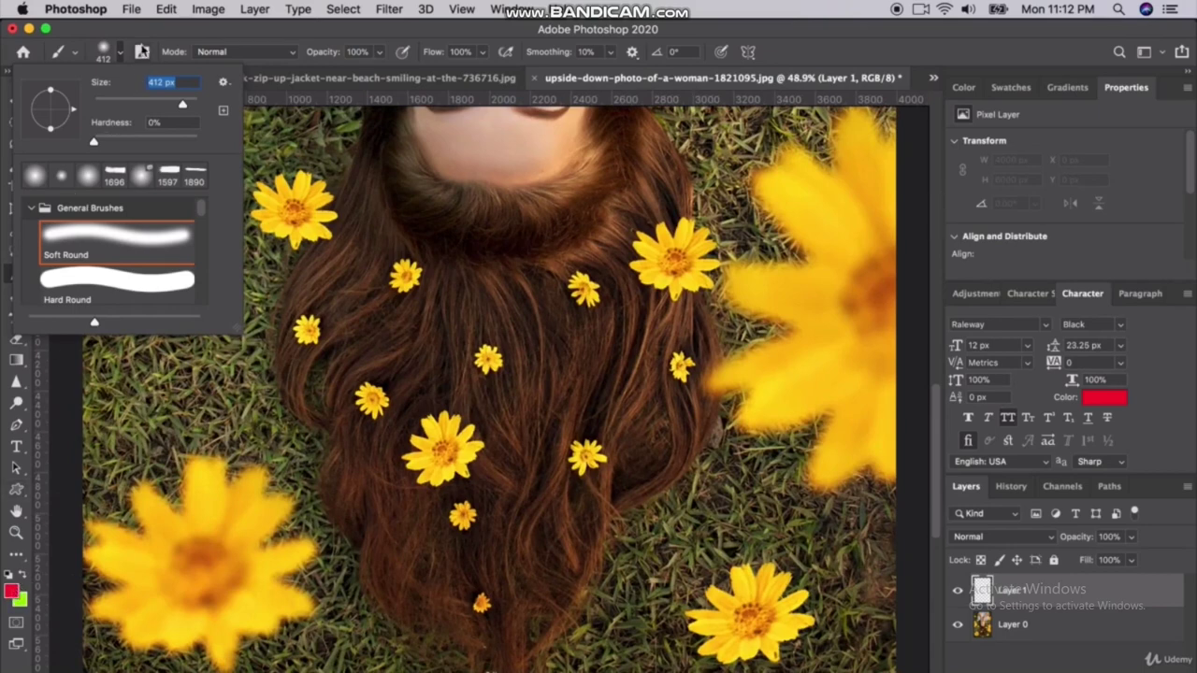
{"action": "key", "text": "Return"}
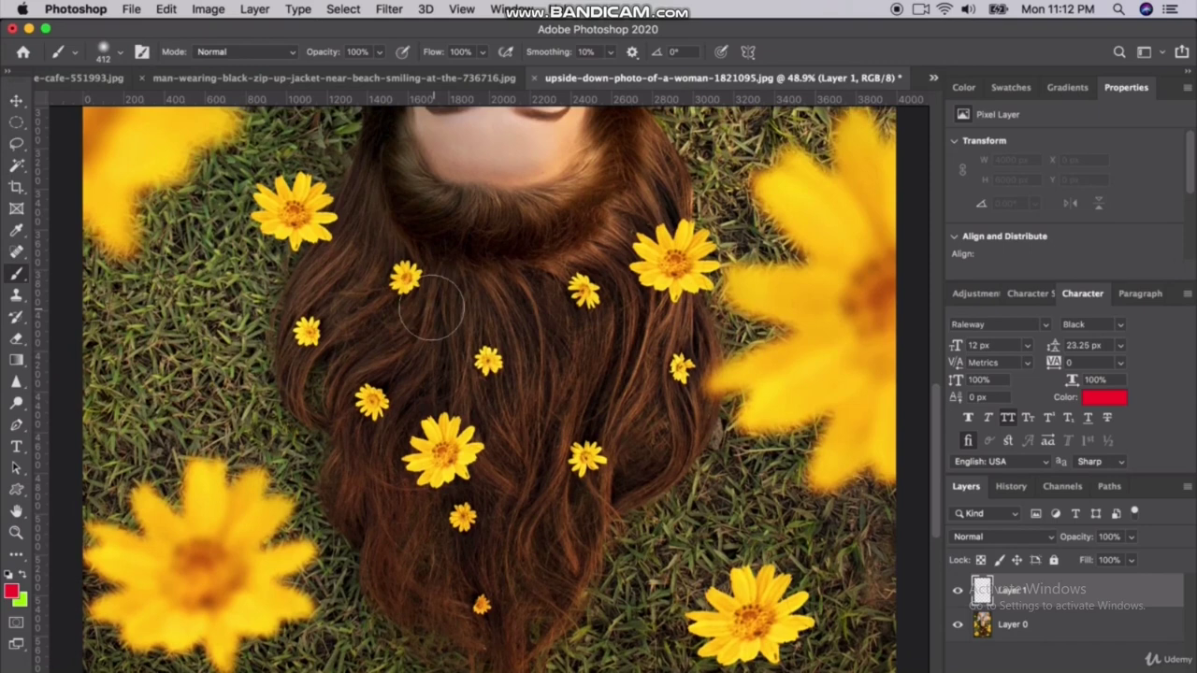
{"action": "scroll", "coordinate": [439, 327], "scroll_direction": "up", "scroll_amount": 2}
- Paint red over the hair beside and below the face on Layer 1
{"action": "mouse_move", "coordinate": [391, 245]}
{"action": "left_mouse_down"}
{"action": "mouse_move", "coordinate": [393, 306]}
{"action": "mouse_move", "coordinate": [499, 394]}
{"action": "mouse_move", "coordinate": [582, 328]}
{"action": "mouse_move", "coordinate": [614, 204]}
{"action": "mouse_move", "coordinate": [651, 290]}
{"action": "mouse_move", "coordinate": [687, 491]}
{"action": "mouse_move", "coordinate": [614, 542]}
{"action": "mouse_move", "coordinate": [624, 289]}
{"action": "mouse_move", "coordinate": [657, 349]}
{"action": "mouse_move", "coordinate": [624, 542]}
{"action": "mouse_move", "coordinate": [569, 561]}
{"action": "mouse_move", "coordinate": [519, 516]}
{"action": "mouse_move", "coordinate": [536, 444]}
{"action": "mouse_move", "coordinate": [558, 414]}
{"action": "mouse_move", "coordinate": [428, 412]}
{"action": "mouse_move", "coordinate": [440, 392]}
{"action": "mouse_move", "coordinate": [381, 371]}
{"action": "mouse_move", "coordinate": [311, 436]}
{"action": "mouse_move", "coordinate": [314, 449]}
{"action": "mouse_move", "coordinate": [302, 393]}
{"action": "mouse_move", "coordinate": [353, 295]}
{"action": "mouse_move", "coordinate": [385, 161]}
{"action": "mouse_move", "coordinate": [397, 226]}
{"action": "mouse_move", "coordinate": [421, 264]}
{"action": "mouse_move", "coordinate": [551, 278]}
{"action": "mouse_move", "coordinate": [597, 240]}
{"action": "mouse_move", "coordinate": [538, 328]}
{"action": "mouse_move", "coordinate": [445, 322]}
{"action": "mouse_move", "coordinate": [350, 349]}
{"action": "mouse_move", "coordinate": [399, 362]}
{"action": "mouse_move", "coordinate": [361, 541]}
{"action": "mouse_move", "coordinate": [345, 479]}
{"action": "mouse_move", "coordinate": [374, 598]}
{"action": "left_mouse_up"}
{"action": "right_click", "coordinate": [386, 604]}
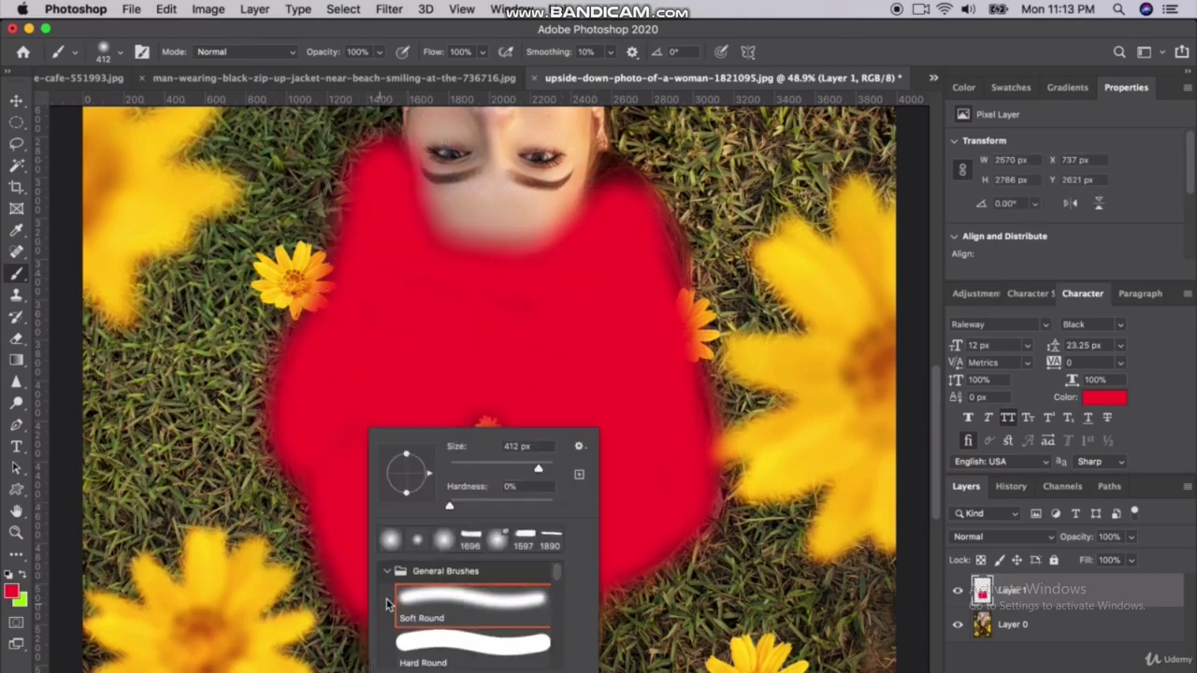
{"action": "left_click", "coordinate": [347, 520]}
{"action": "scroll", "coordinate": [391, 559], "scroll_direction": "down", "scroll_amount": 3}
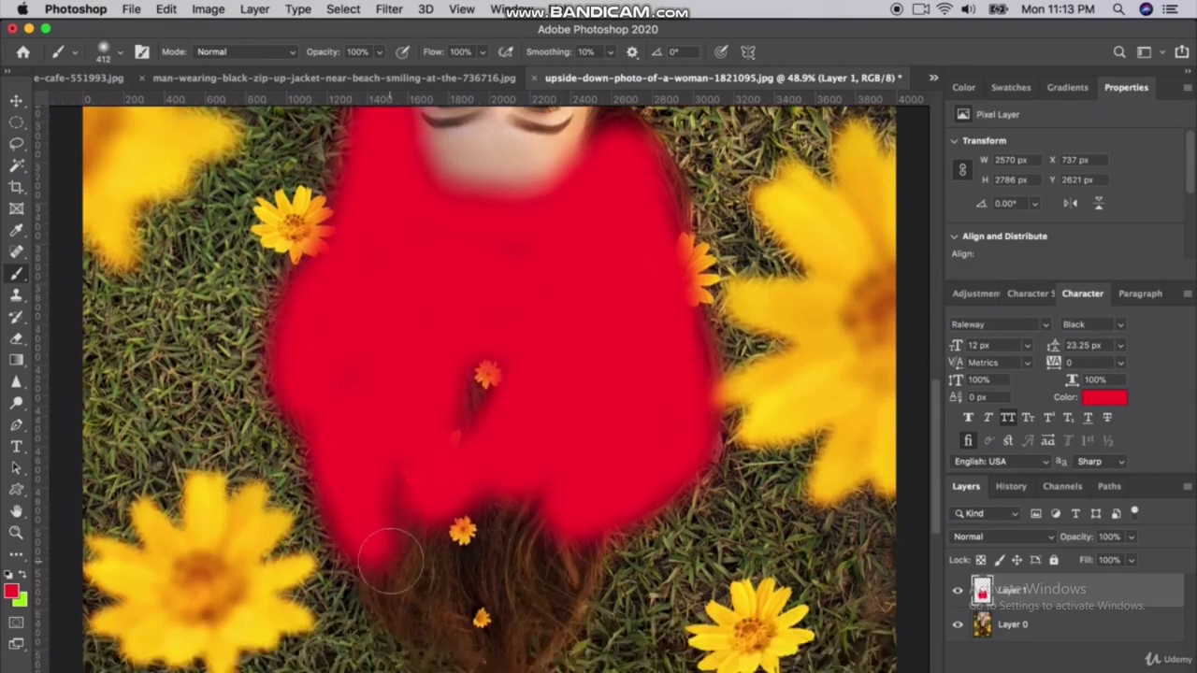
{"action": "scroll", "coordinate": [391, 559], "scroll_direction": "down", "scroll_amount": 2}
{"action": "mouse_move", "coordinate": [387, 468]}
{"action": "left_mouse_down"}
{"action": "mouse_move", "coordinate": [476, 580]}
{"action": "mouse_move", "coordinate": [505, 634]}
{"action": "mouse_move", "coordinate": [519, 576]}
{"action": "mouse_move", "coordinate": [584, 485]}
{"action": "mouse_move", "coordinate": [586, 448]}
{"action": "mouse_move", "coordinate": [502, 507]}
{"action": "mouse_move", "coordinate": [519, 410]}
{"action": "mouse_move", "coordinate": [478, 441]}
{"action": "mouse_move", "coordinate": [398, 374]}
{"action": "mouse_move", "coordinate": [474, 559]}
{"action": "mouse_move", "coordinate": [468, 255]}
{"action": "mouse_move", "coordinate": [461, 386]}
{"action": "mouse_move", "coordinate": [508, 406]}
{"action": "left_mouse_up"}
- Resize the brush to 182 px and extend the red along the hair's right edge
{"action": "key", "text": "bracketleft"}
{"action": "key", "text": "bracketleft"}
{"action": "key", "text": "bracketleft"}
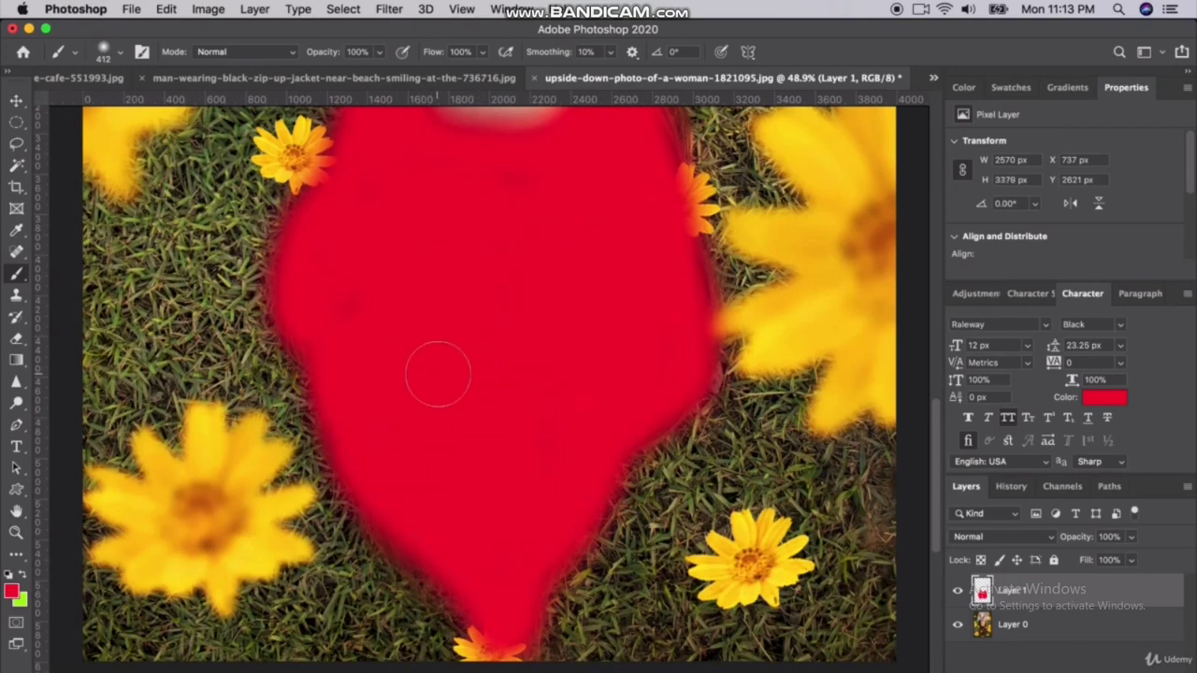
{"action": "scroll", "coordinate": [468, 374], "scroll_direction": "up", "scroll_amount": 3}
{"action": "key", "text": "bracketright"}
{"action": "key", "text": "bracketright"}
{"action": "key", "text": "bracketright"}
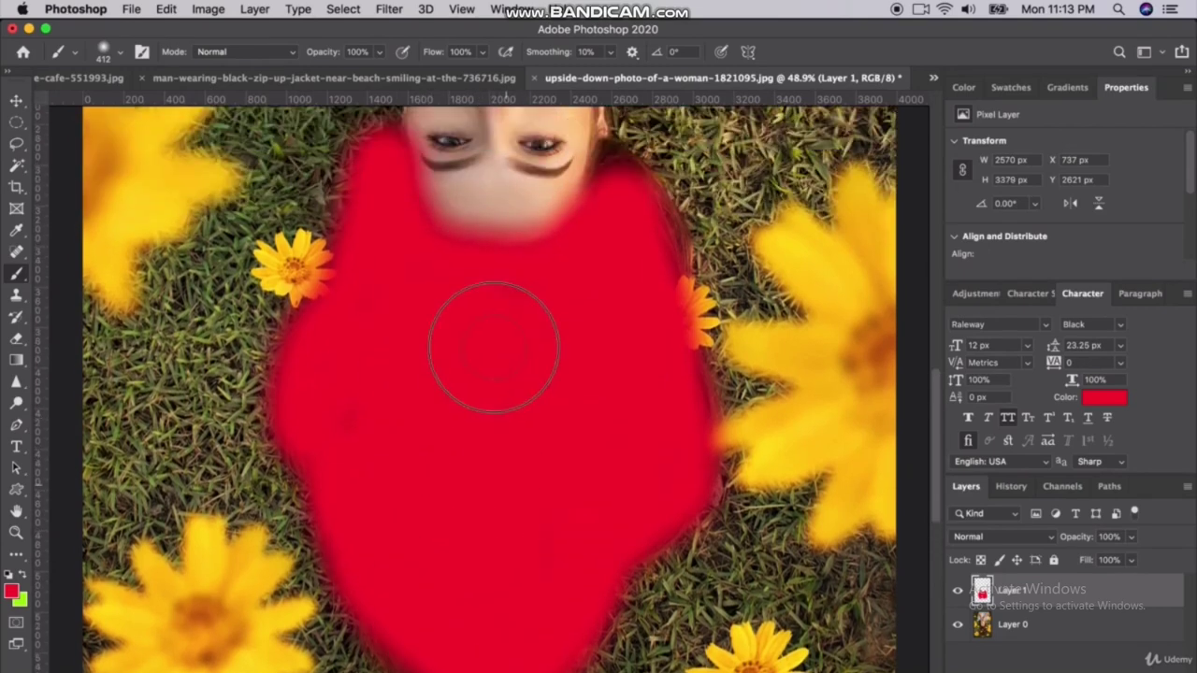
{"action": "scroll", "coordinate": [308, 197], "scroll_direction": "up", "scroll_amount": 1}
{"action": "left_click", "coordinate": [119, 54]}
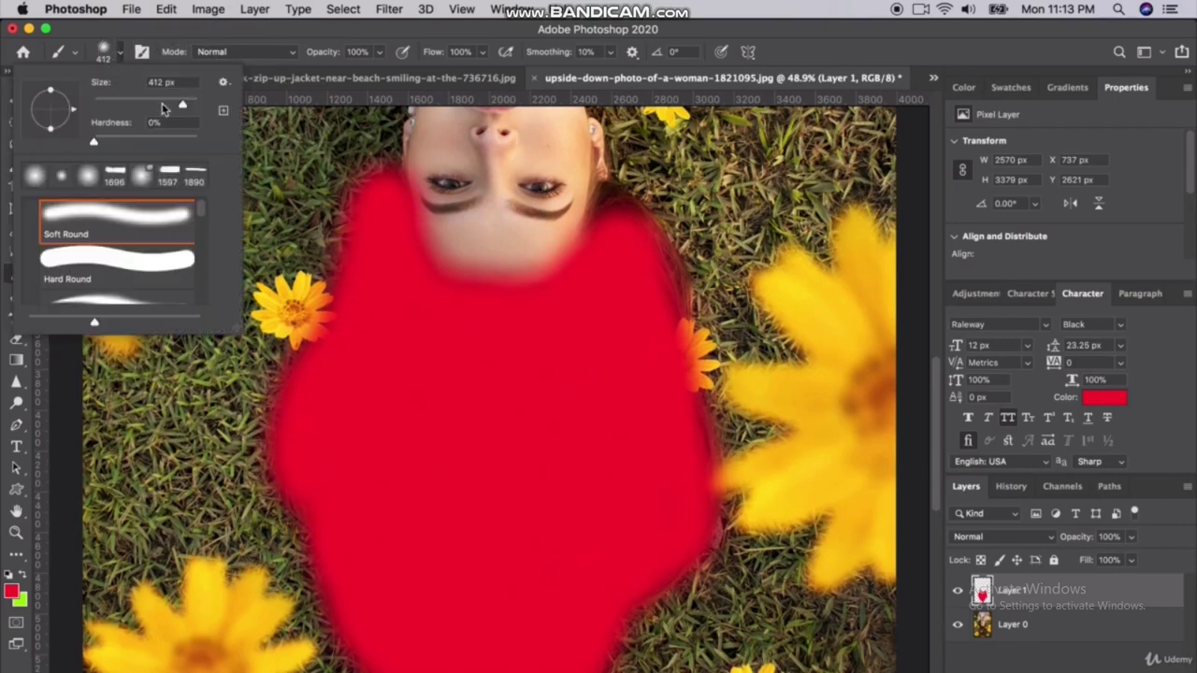
{"action": "key", "text": "Return"}
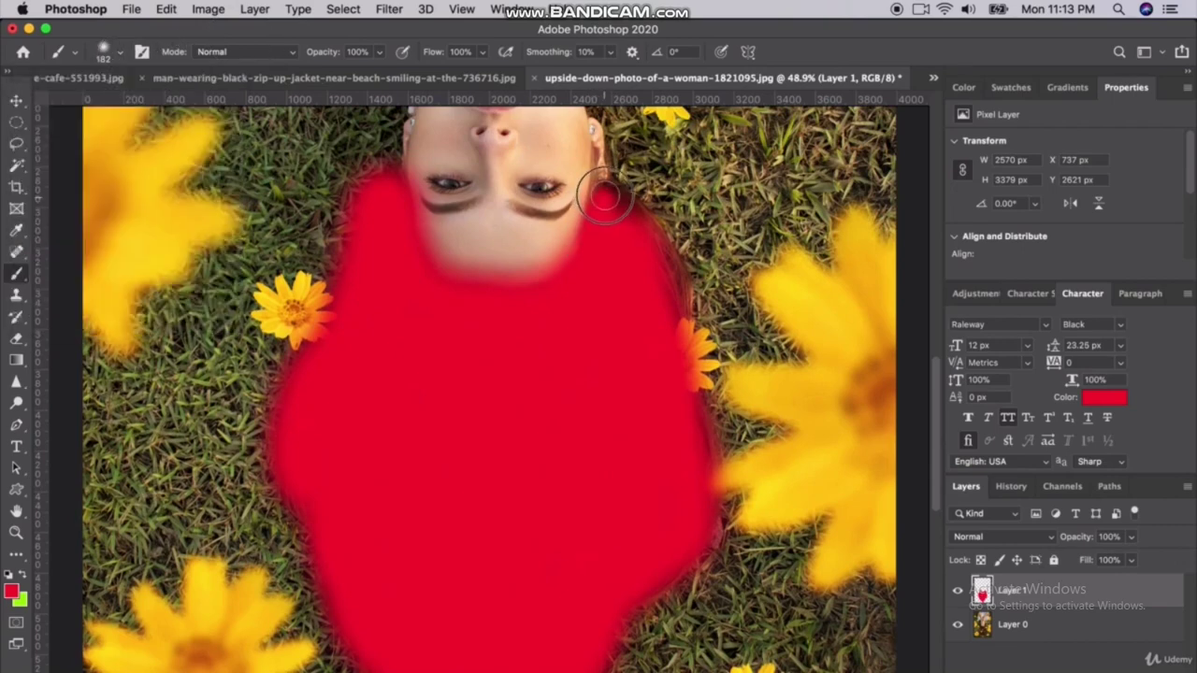
{"action": "left_click_drag", "start_coordinate": [654, 238], "coordinate": [689, 346]}
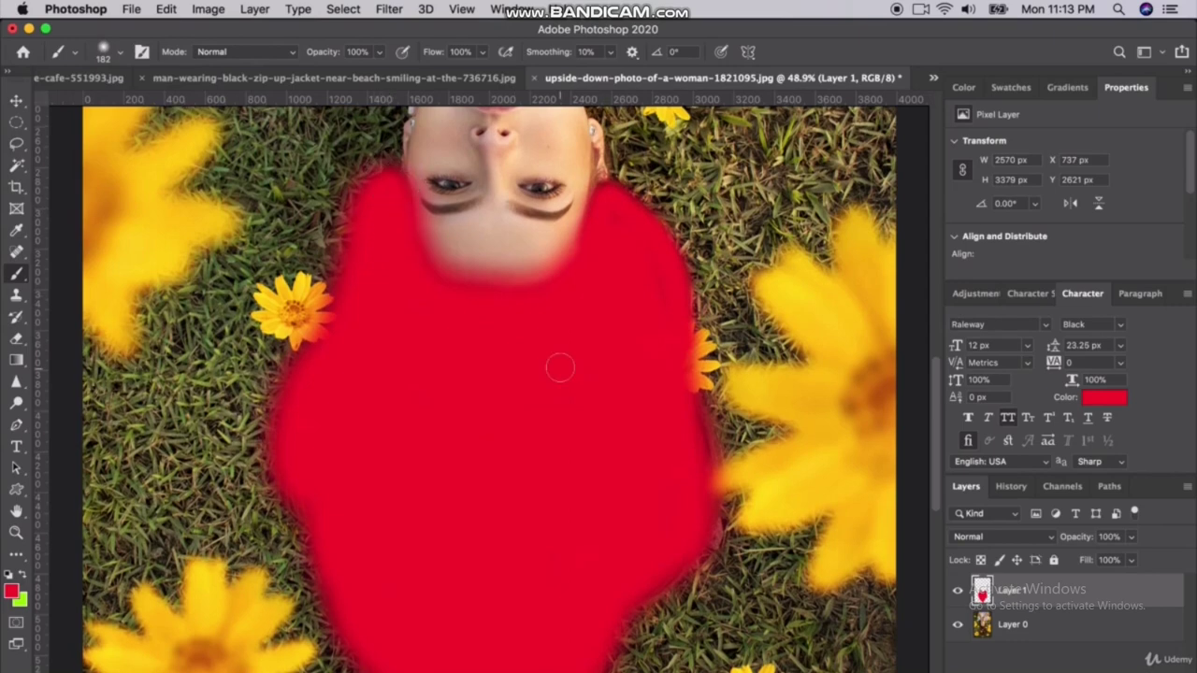
{"action": "scroll", "coordinate": [571, 328], "scroll_direction": "up", "scroll_amount": 2}
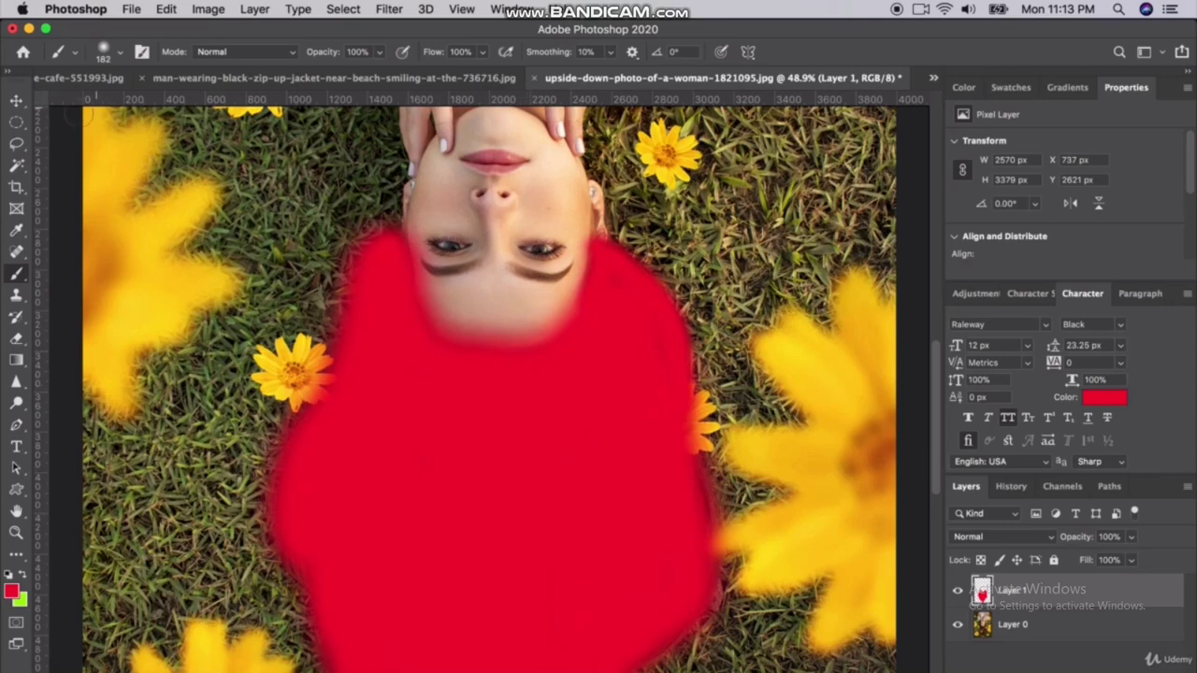
- Switch to the Eraser with a 188 px size
{"action": "left_click", "coordinate": [16, 339]}
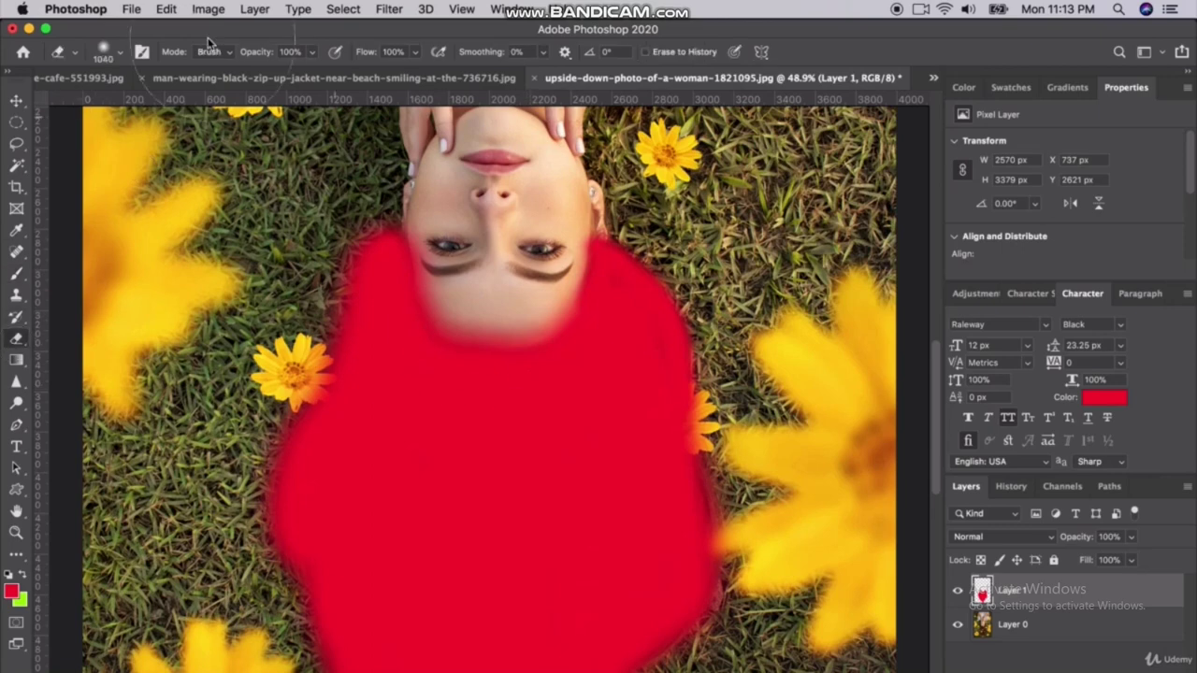
{"action": "left_click", "coordinate": [121, 53]}
{"action": "left_click_drag", "start_coordinate": [174, 104], "coordinate": [169, 104]}
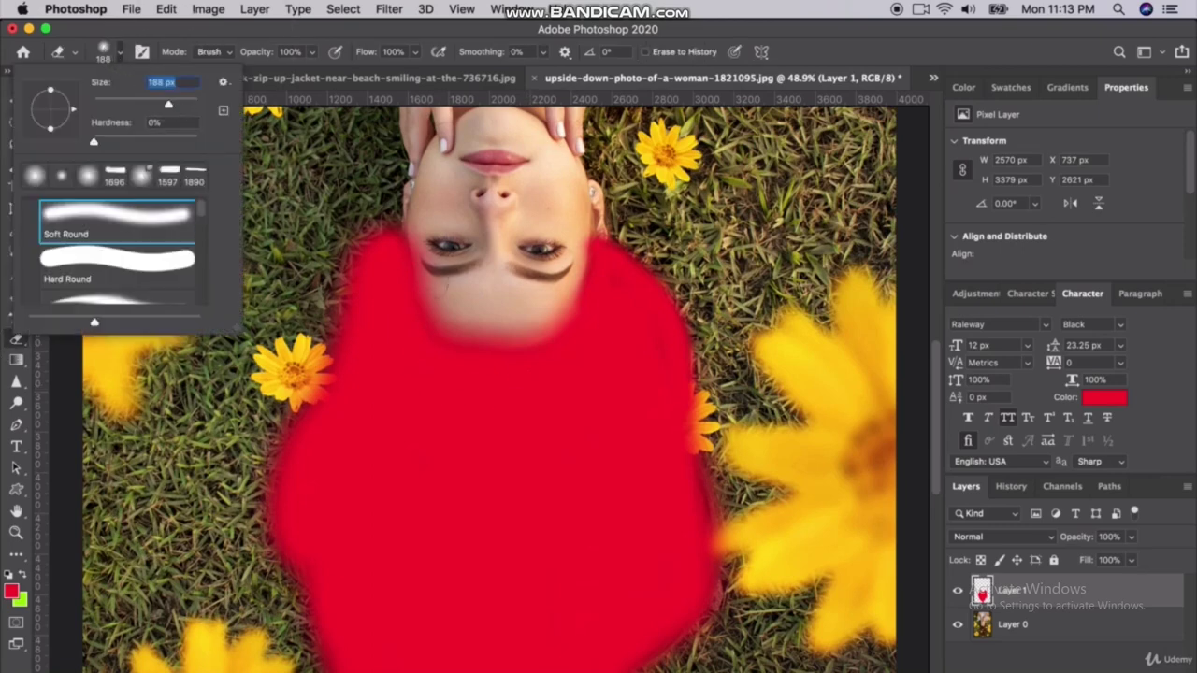
{"action": "left_click", "coordinate": [427, 294]}
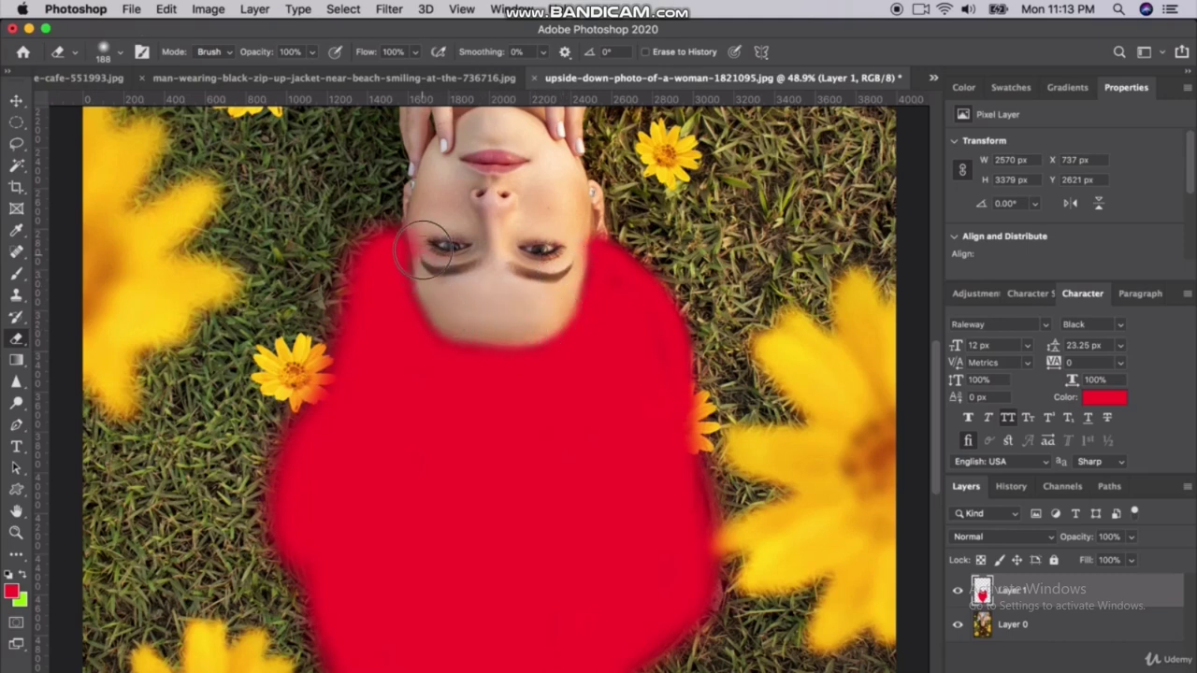
- Try erasing red near the left eye corner, undo it, and switch to the Move Tool
{"action": "left_click_drag", "start_coordinate": [423, 245], "coordinate": [421, 223]}
{"action": "key", "text": "super+z"}
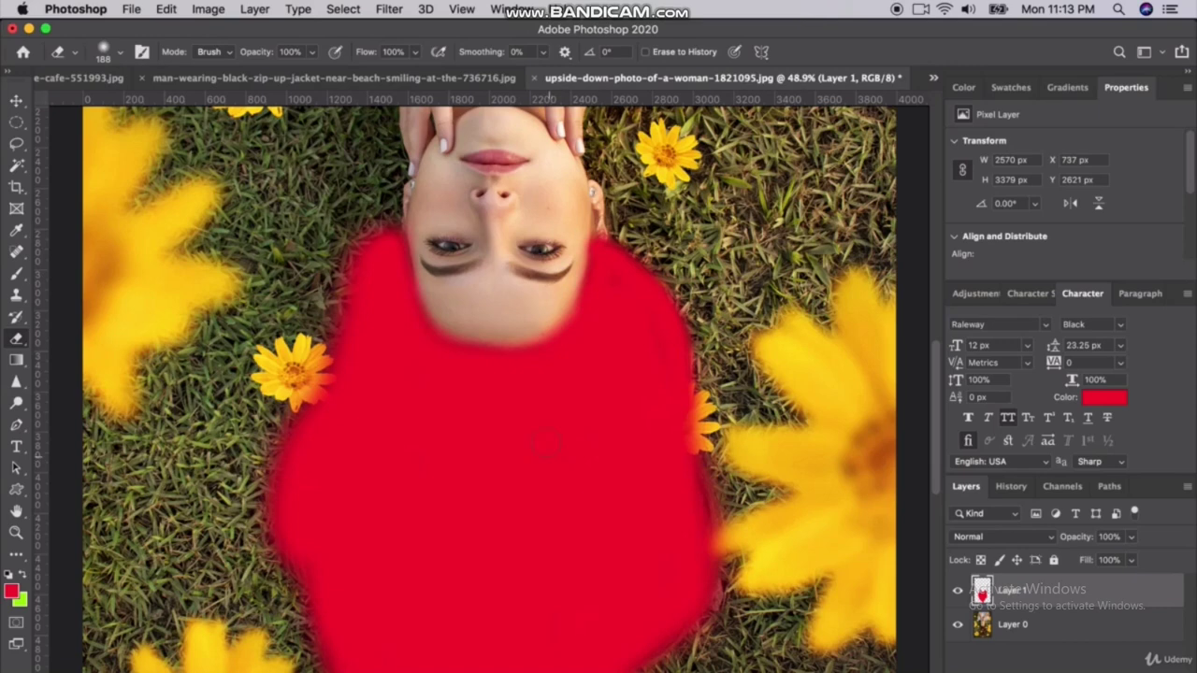
{"action": "scroll", "coordinate": [545, 442], "scroll_direction": "down", "scroll_amount": 4}
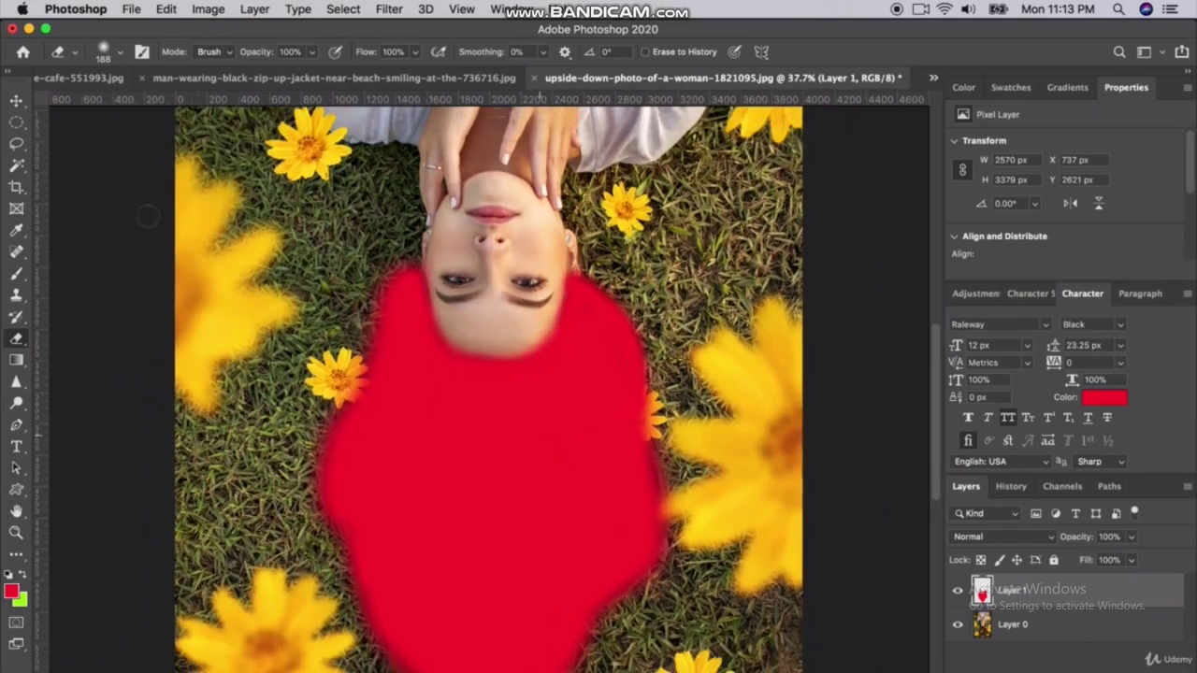
{"action": "left_click", "coordinate": [15, 98]}
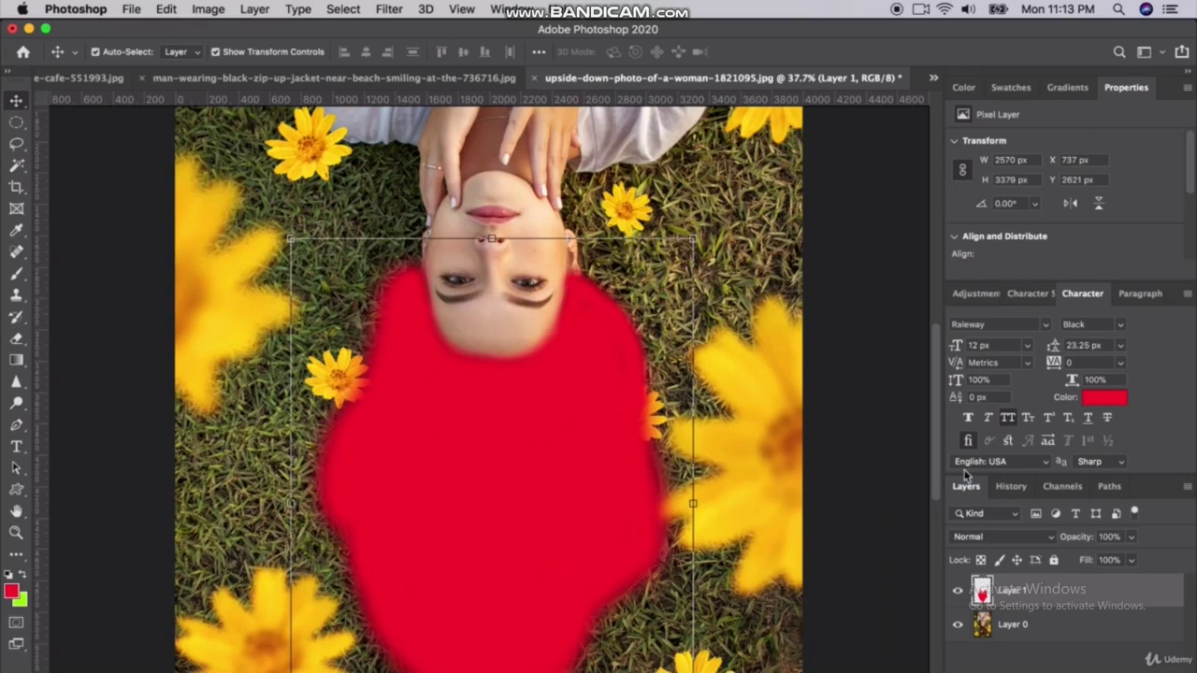
- Blend Layer 1 in Soft Light, nudge the red overlay, and toggle its visibility to compare
{"action": "left_click_drag", "start_coordinate": [966, 486], "coordinate": [825, 297]}
{"action": "left_click", "coordinate": [839, 342]}
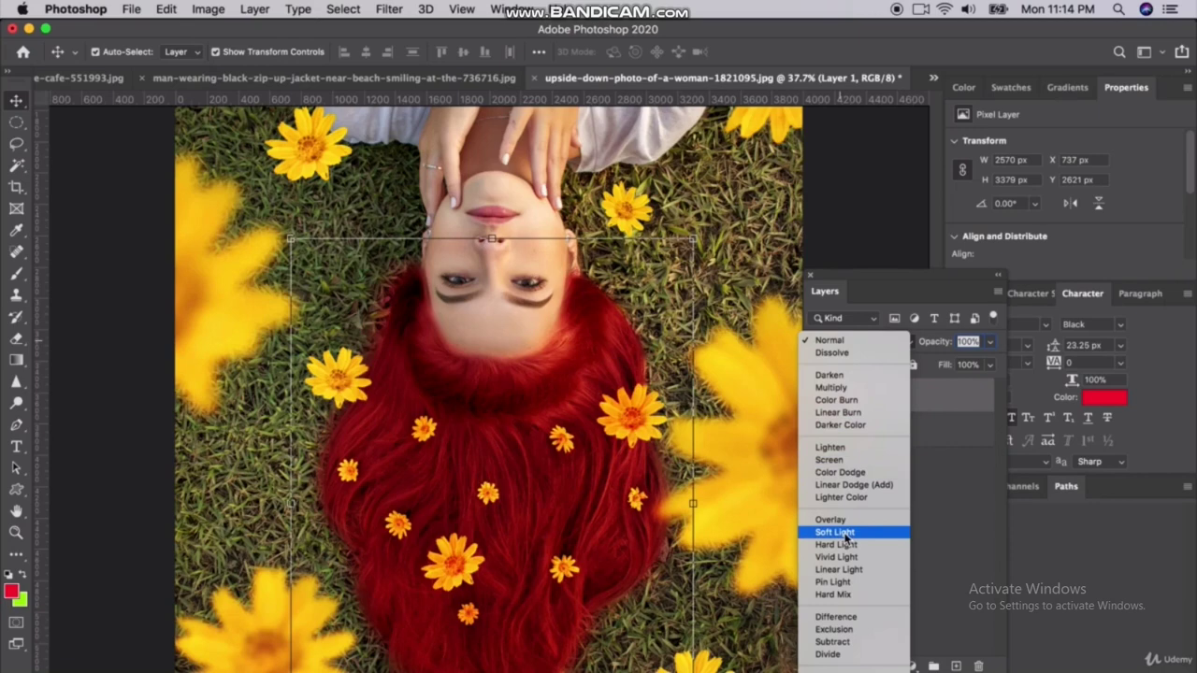
{"action": "left_click", "coordinate": [845, 533]}
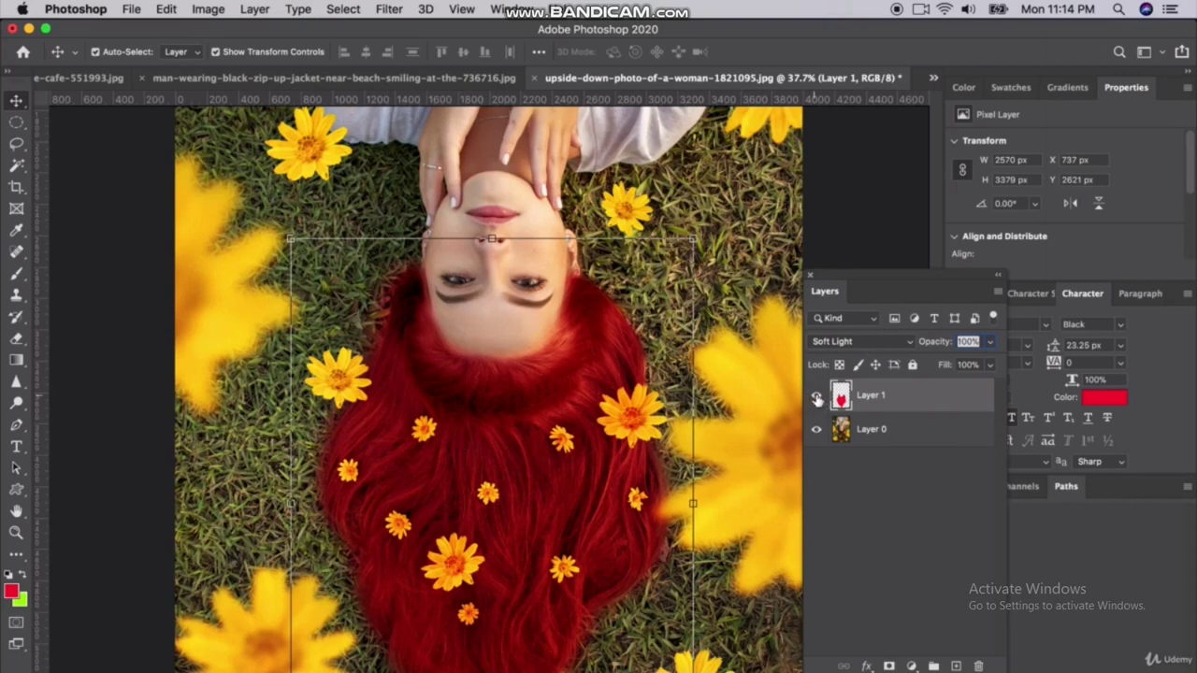
{"action": "left_click_drag", "start_coordinate": [552, 396], "coordinate": [458, 358]}
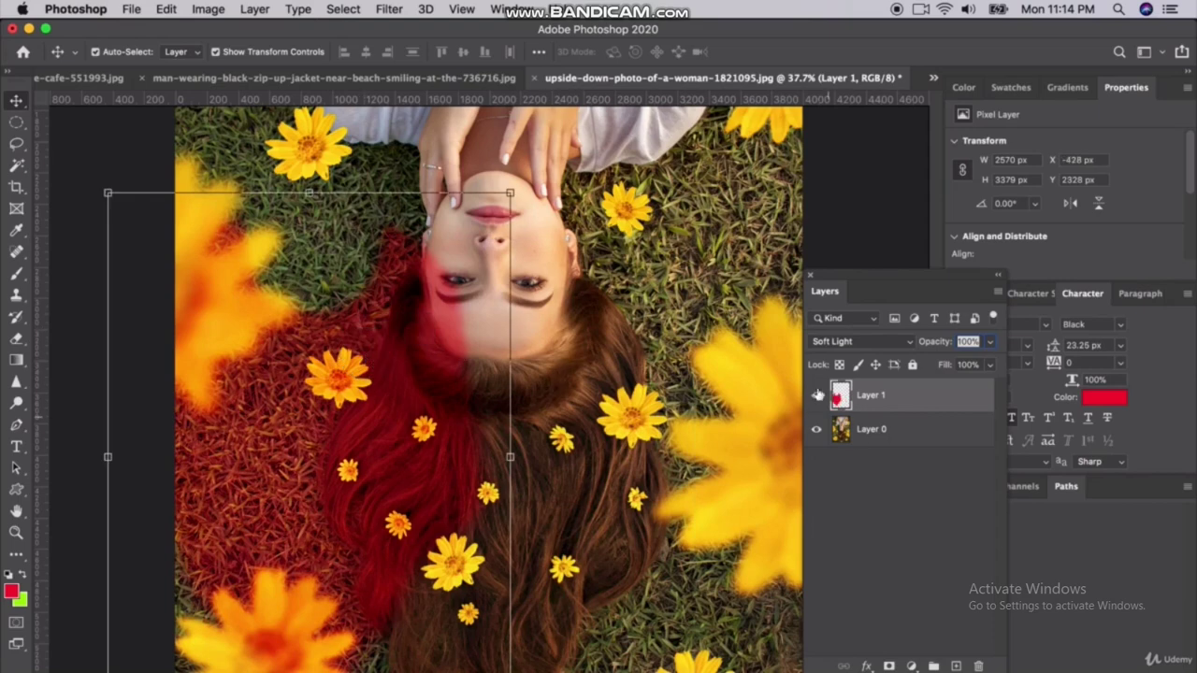
{"action": "left_click", "coordinate": [817, 396]}
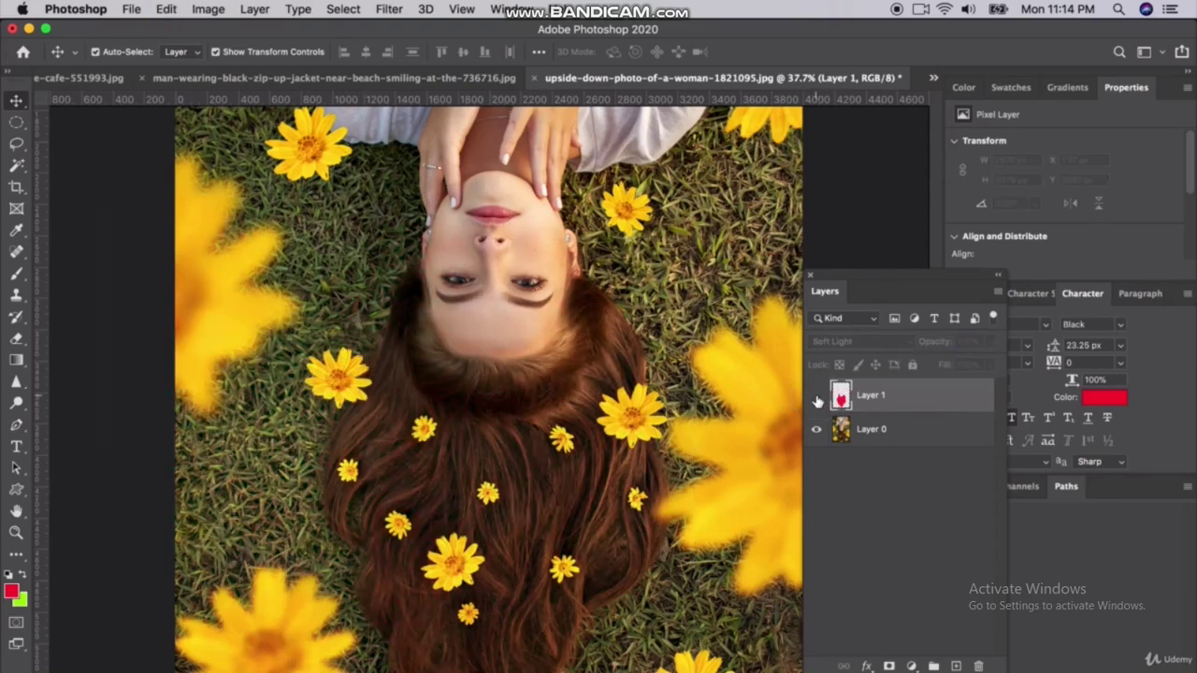
{"action": "left_click", "coordinate": [817, 396]}
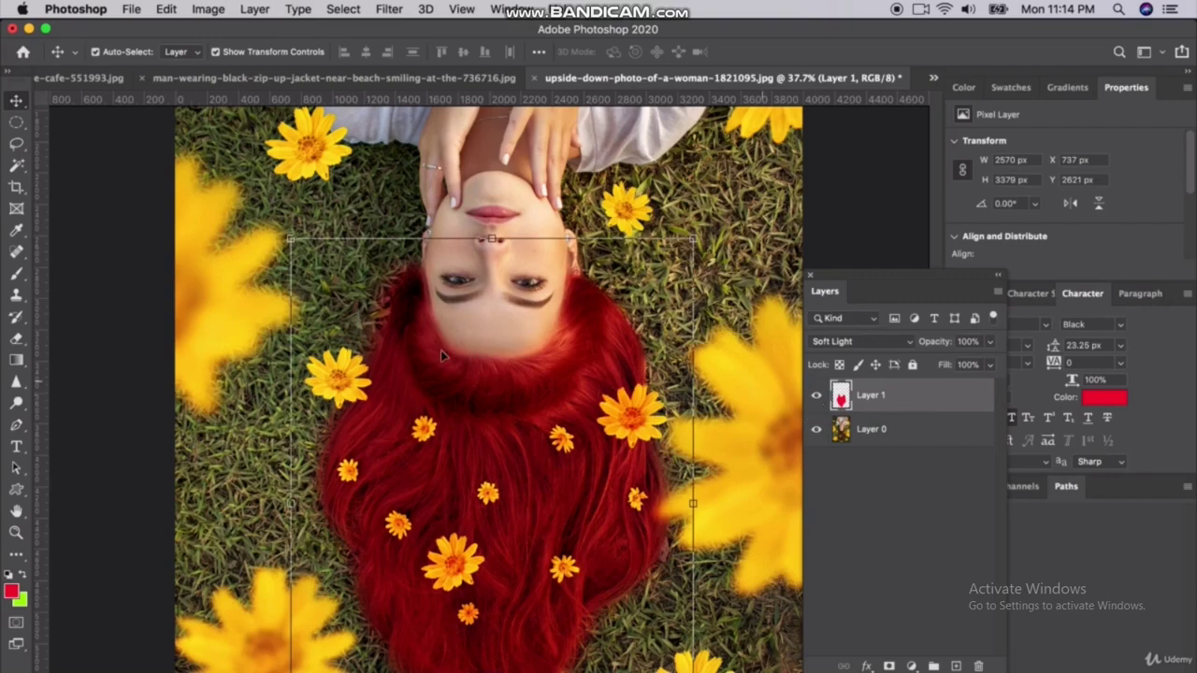
{"action": "scroll", "coordinate": [396, 323], "scroll_direction": "up", "scroll_amount": 5}
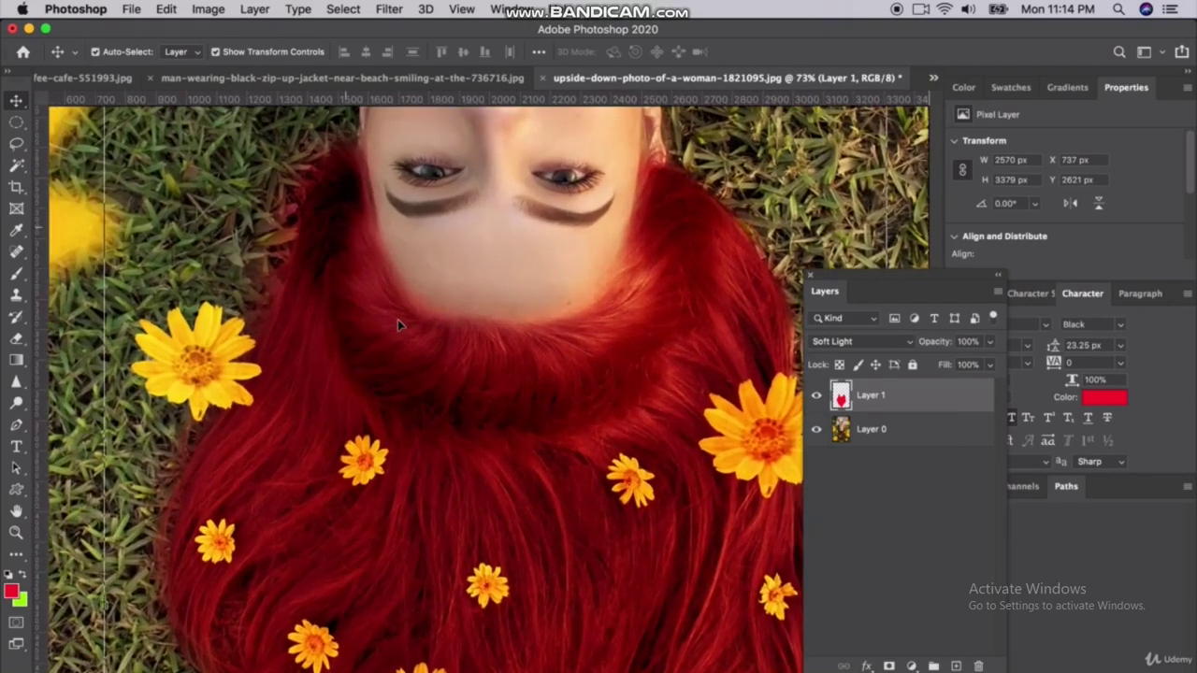
{"action": "scroll", "coordinate": [397, 319], "scroll_direction": "up", "scroll_amount": 3}
{"action": "scroll", "coordinate": [398, 318], "scroll_direction": "left", "scroll_amount": 3}
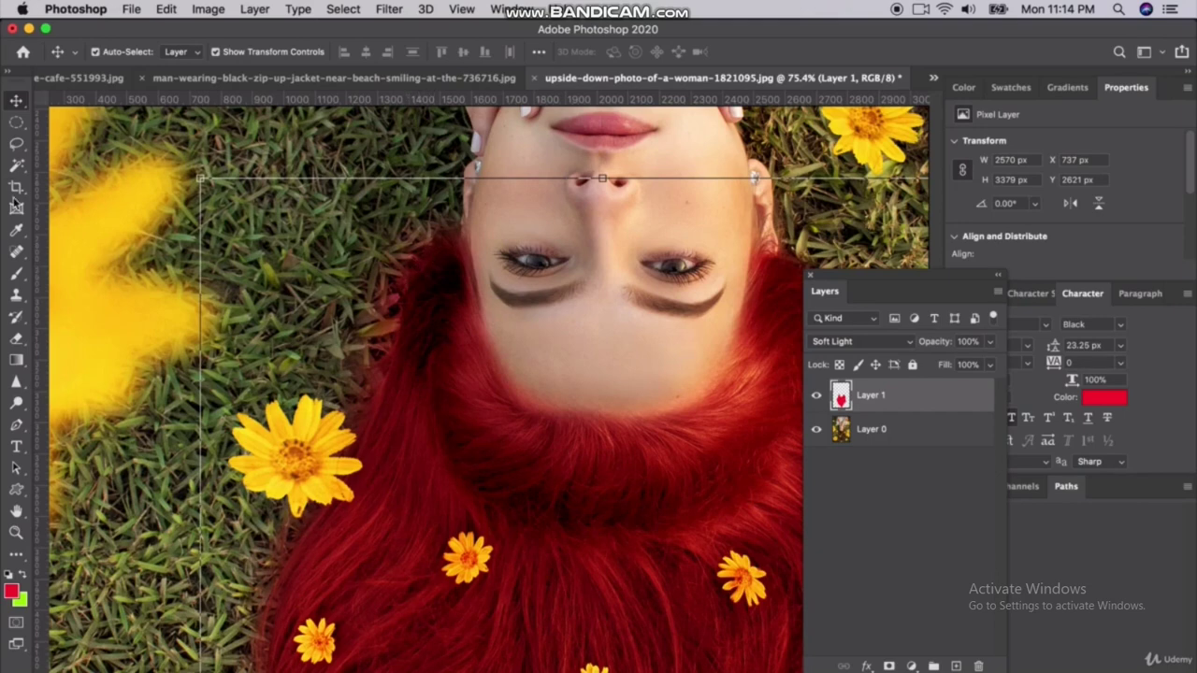
{"action": "mouse_move", "coordinate": [16, 143]}
{"action": "left_mouse_down"}
{"action": "mouse_move", "coordinate": [59, 160]}
{"action": "mouse_move", "coordinate": [60, 174]}
{"action": "left_mouse_up"}
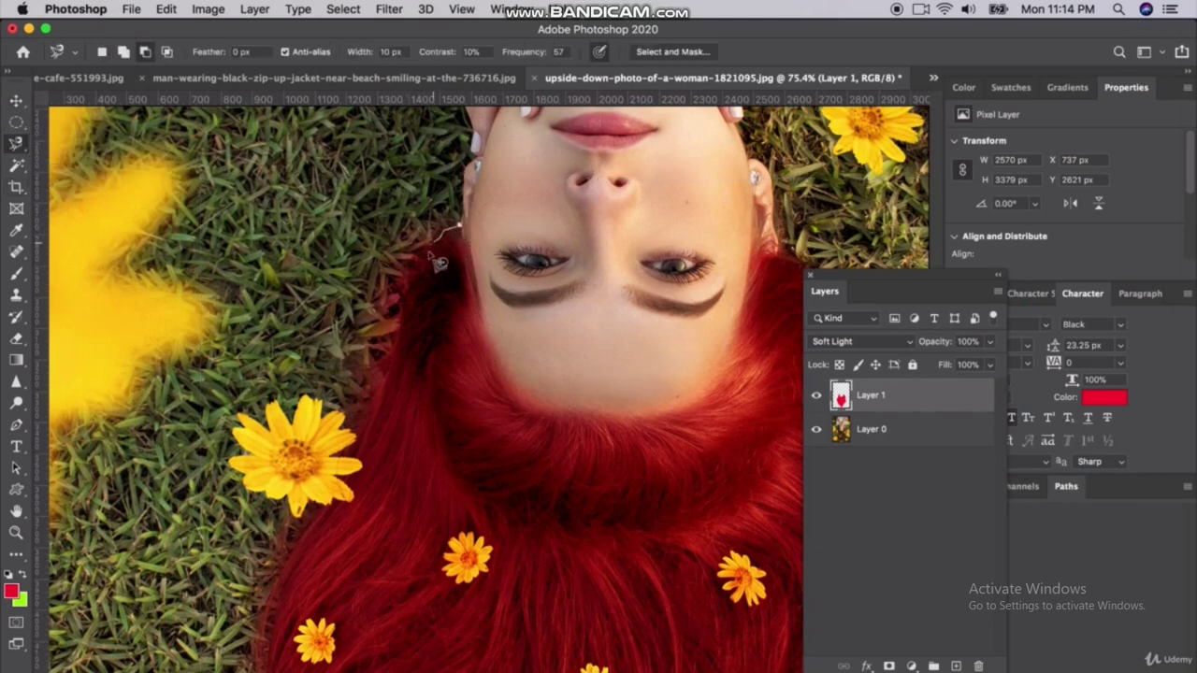
{"action": "mouse_move", "coordinate": [439, 263]}
{"action": "left_mouse_down"}
{"action": "mouse_move", "coordinate": [390, 372]}
{"action": "mouse_move", "coordinate": [348, 378]}
{"action": "mouse_move", "coordinate": [299, 299]}
{"action": "mouse_move", "coordinate": [369, 192]}
{"action": "mouse_move", "coordinate": [459, 227]}
{"action": "left_mouse_up"}
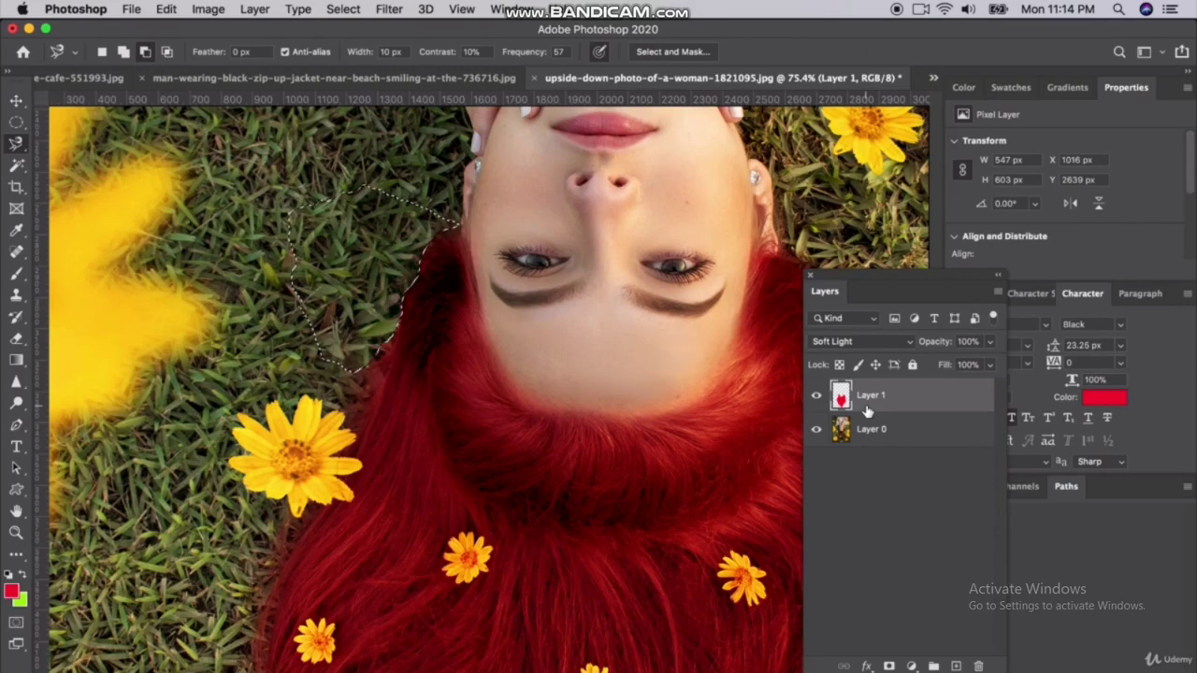
{"action": "scroll", "coordinate": [434, 485], "scroll_direction": "down", "scroll_amount": 5}
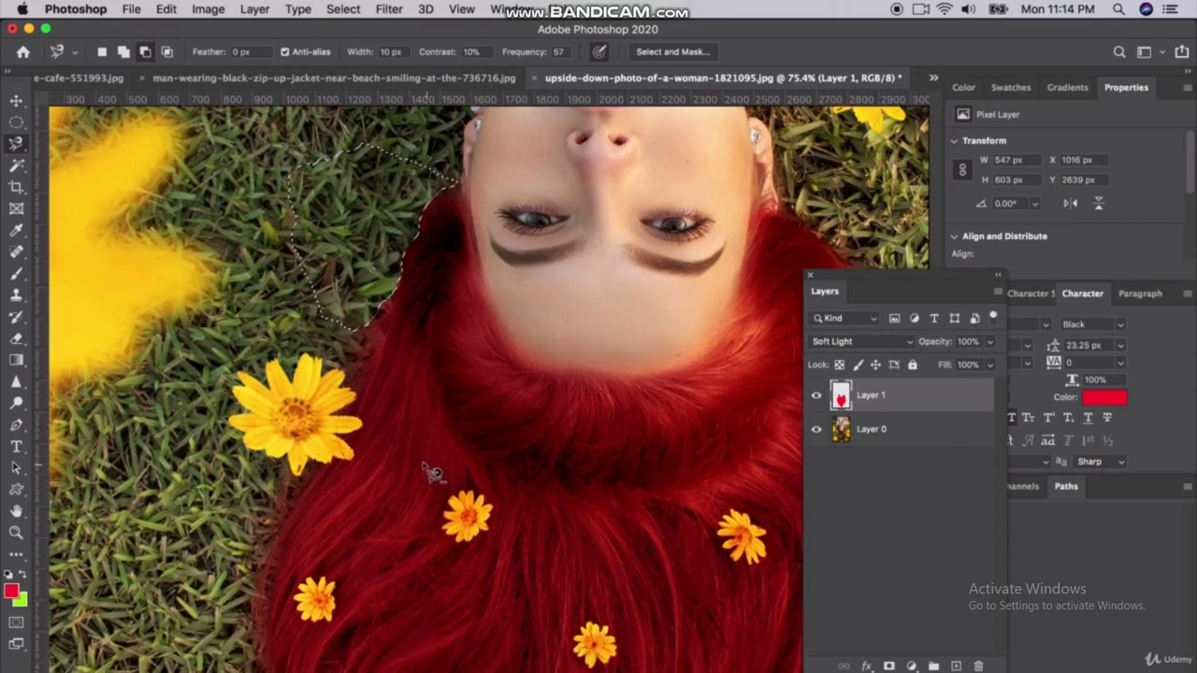
{"action": "scroll", "coordinate": [421, 486], "scroll_direction": "down", "scroll_amount": 3}
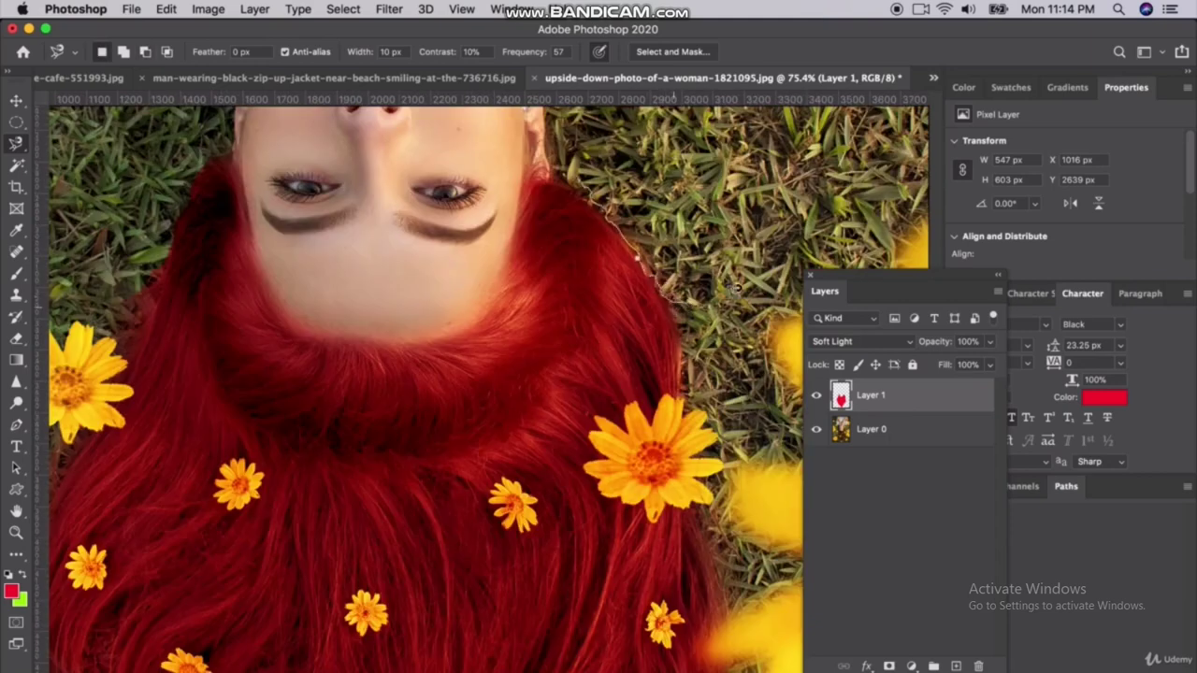
{"action": "mouse_move", "coordinate": [603, 169]}
{"action": "left_mouse_down"}
{"action": "mouse_move", "coordinate": [846, 379]}
{"action": "mouse_move", "coordinate": [721, 320]}
{"action": "left_mouse_up"}
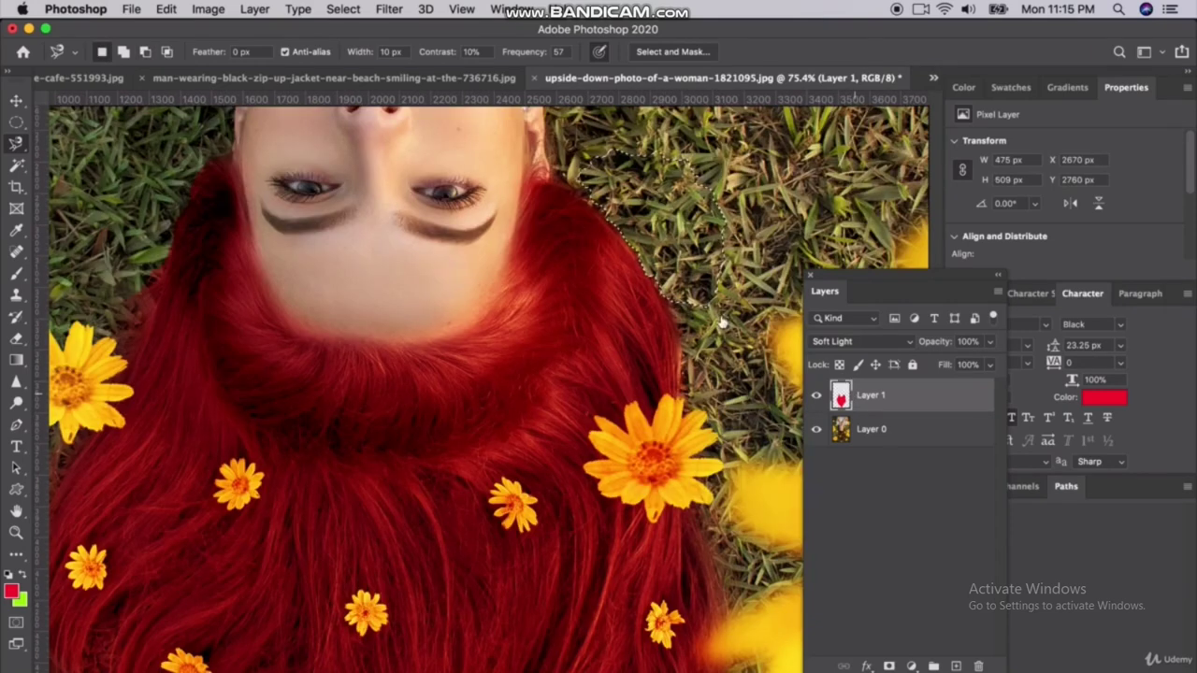
{"action": "left_click", "coordinate": [16, 121]}
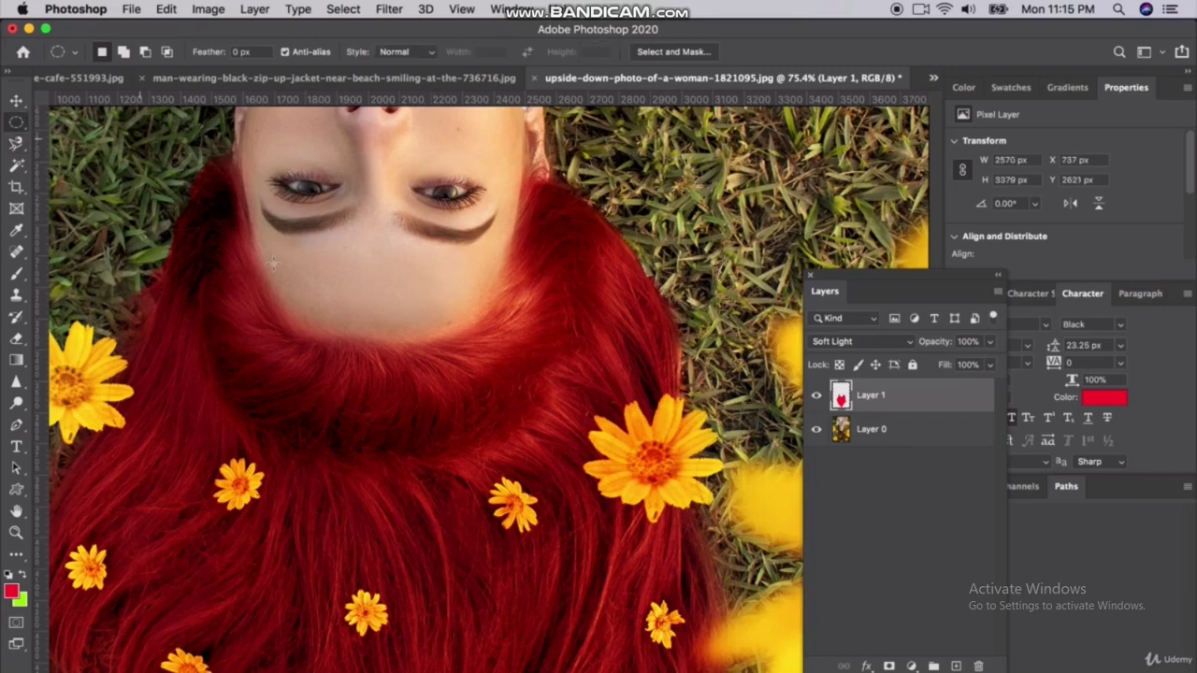
{"action": "scroll", "coordinate": [343, 386], "scroll_direction": "down", "scroll_amount": 1}
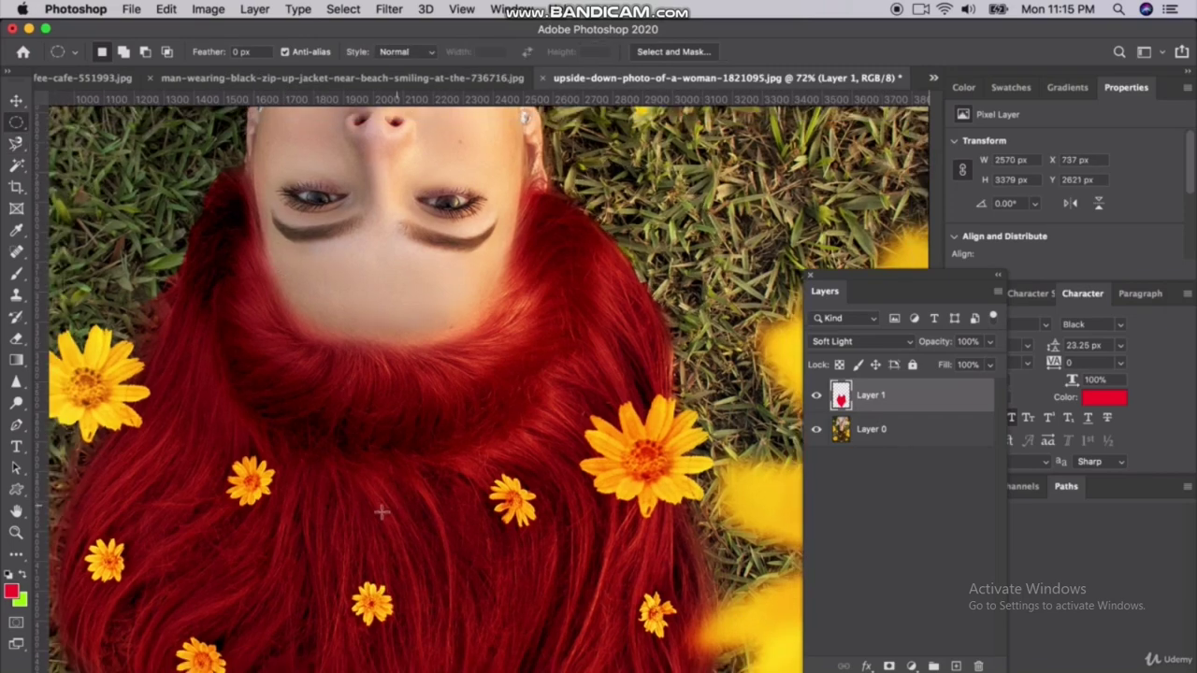
{"action": "scroll", "coordinate": [228, 551], "scroll_direction": "down", "scroll_amount": 5}
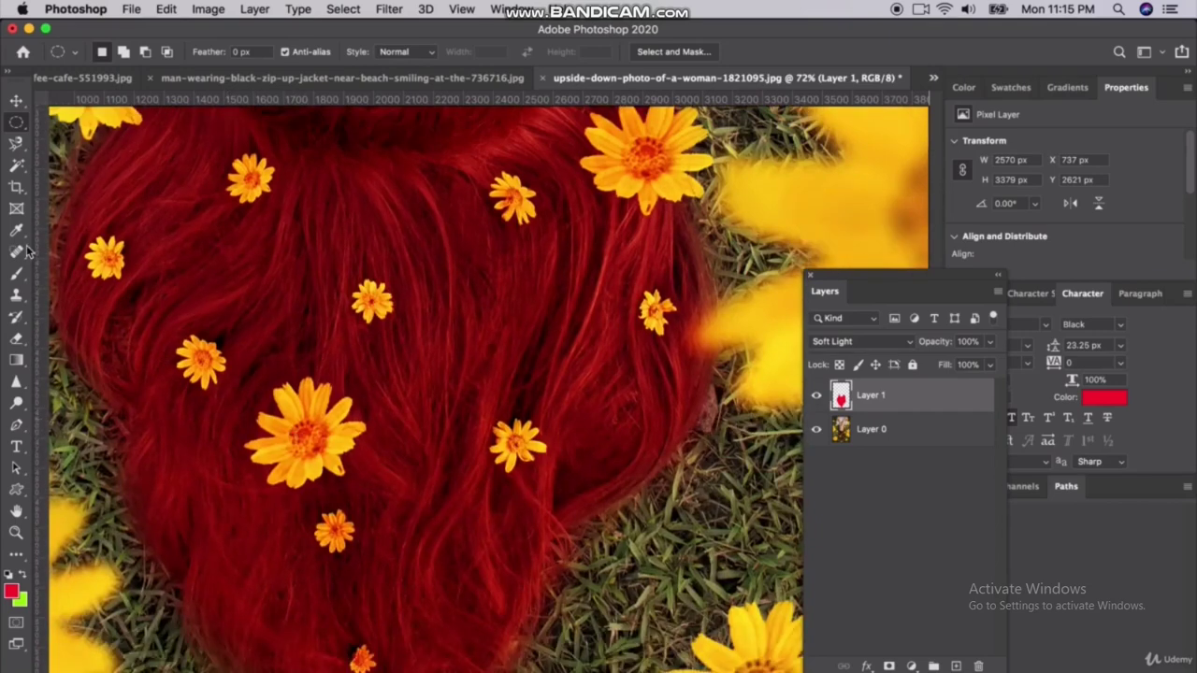
- Erase the red tint from the centre flower and the small flowers scattered through the hair
{"action": "left_click", "coordinate": [17, 338]}
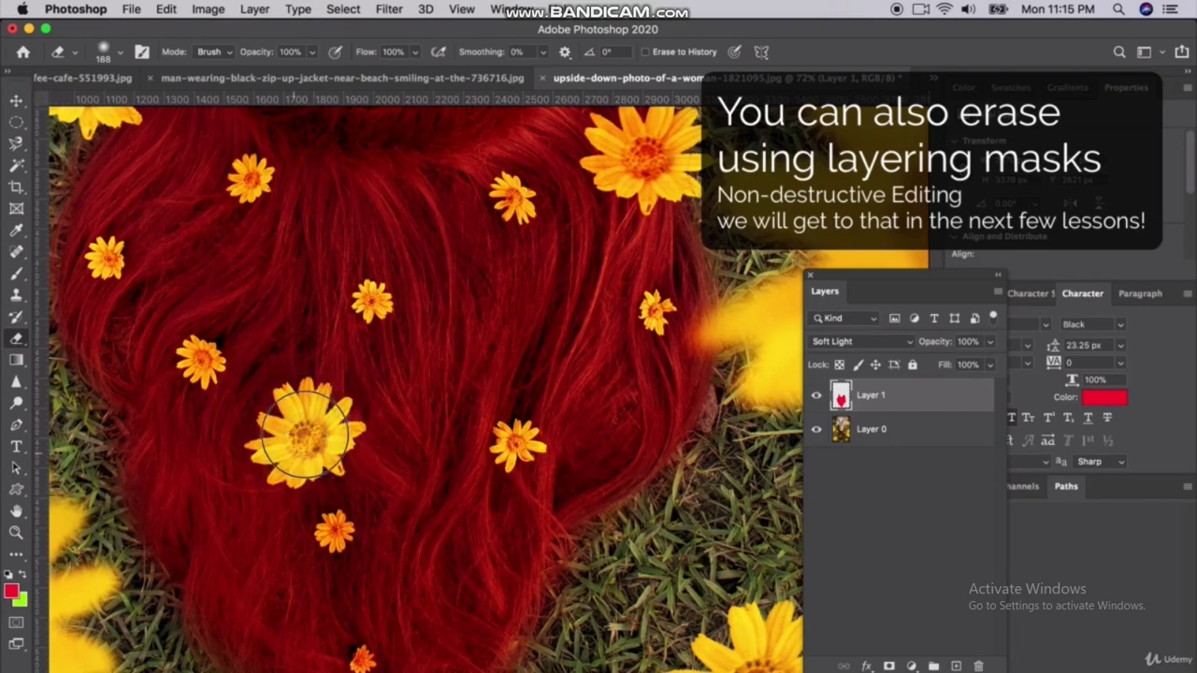
{"action": "mouse_move", "coordinate": [306, 436]}
{"action": "left_mouse_down"}
{"action": "mouse_move", "coordinate": [302, 395]}
{"action": "mouse_move", "coordinate": [317, 438]}
{"action": "left_mouse_up"}
{"action": "left_click", "coordinate": [372, 300]}
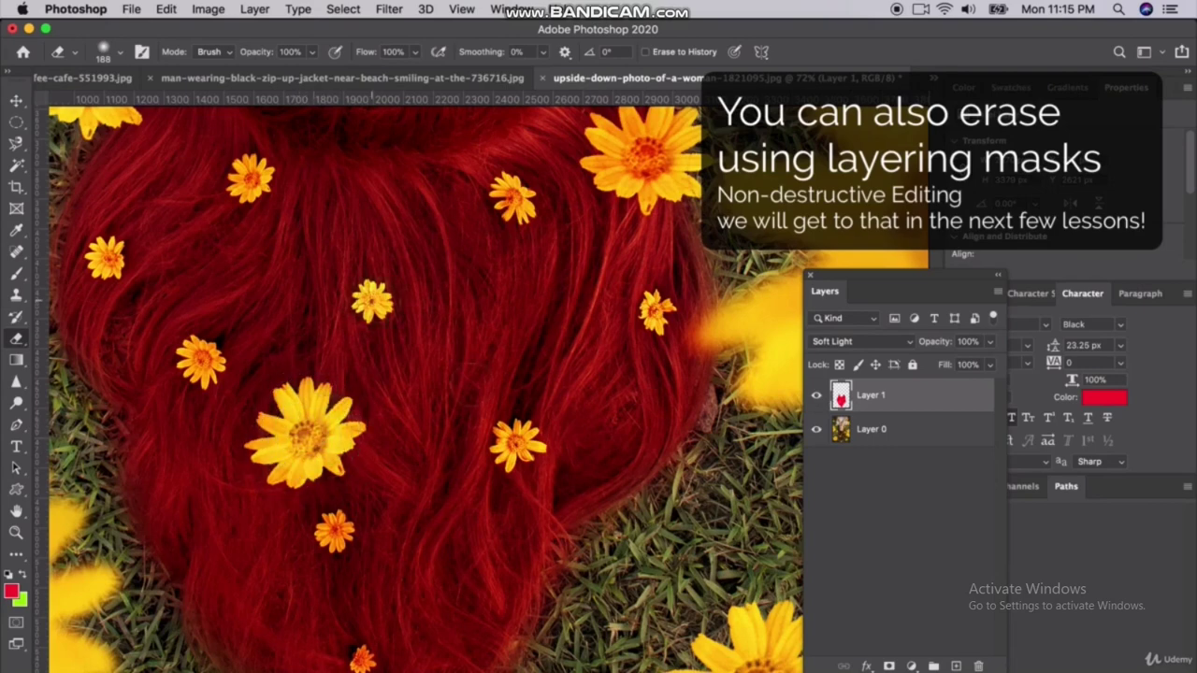
{"action": "left_click", "coordinate": [512, 443]}
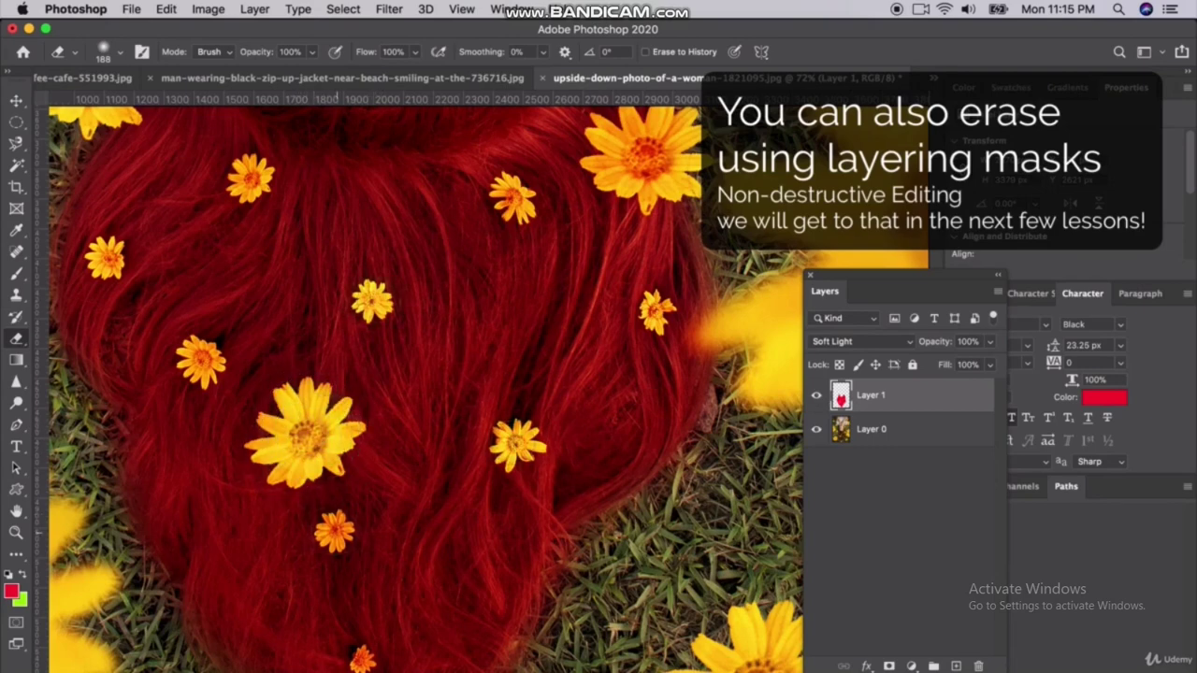
{"action": "left_click", "coordinate": [334, 531]}
{"action": "left_click", "coordinate": [201, 362]}
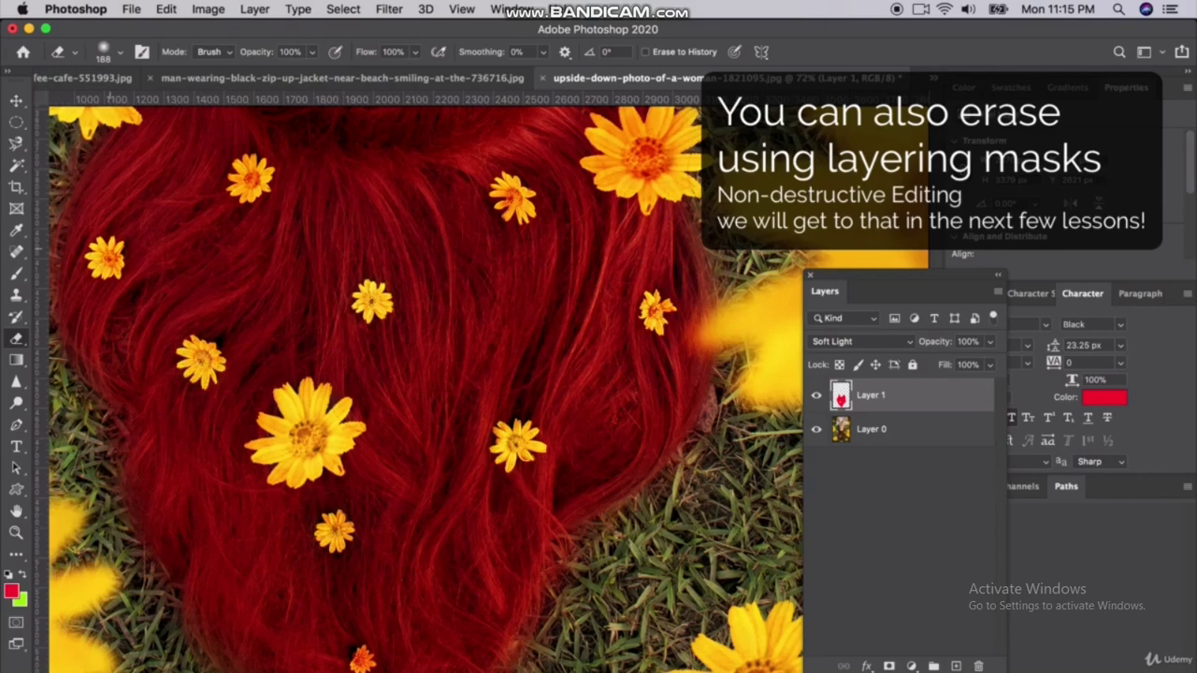
{"action": "left_click", "coordinate": [105, 257]}
{"action": "left_click", "coordinate": [249, 181]}
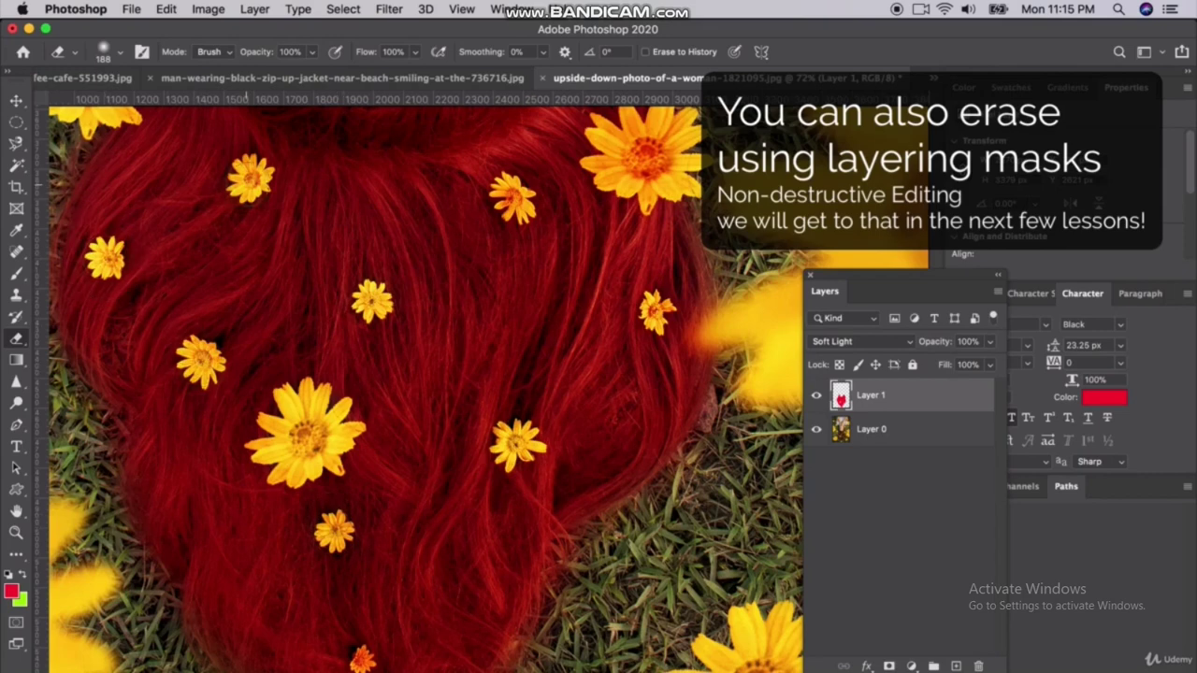
{"action": "left_click", "coordinate": [512, 196]}
{"action": "left_click", "coordinate": [644, 154]}
{"action": "scroll", "coordinate": [474, 440], "scroll_direction": "down", "scroll_amount": 3}
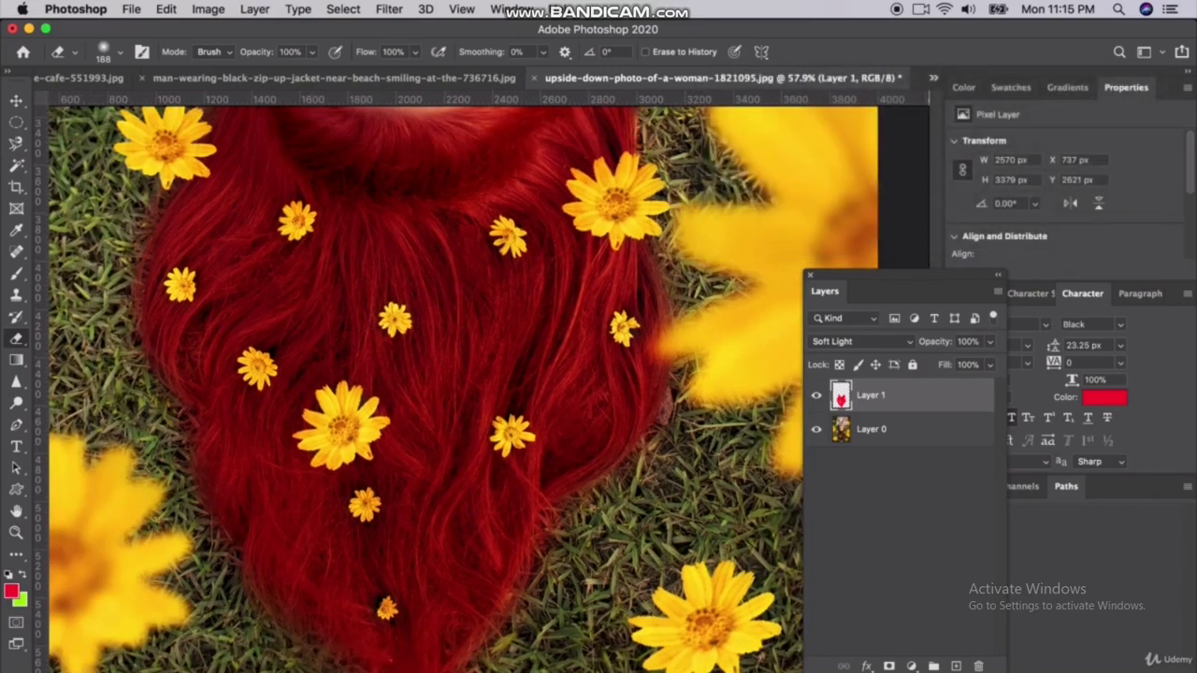
{"action": "key", "text": "super+minus"}
{"action": "key", "text": "super+minus"}
{"action": "key", "text": "super+minus"}
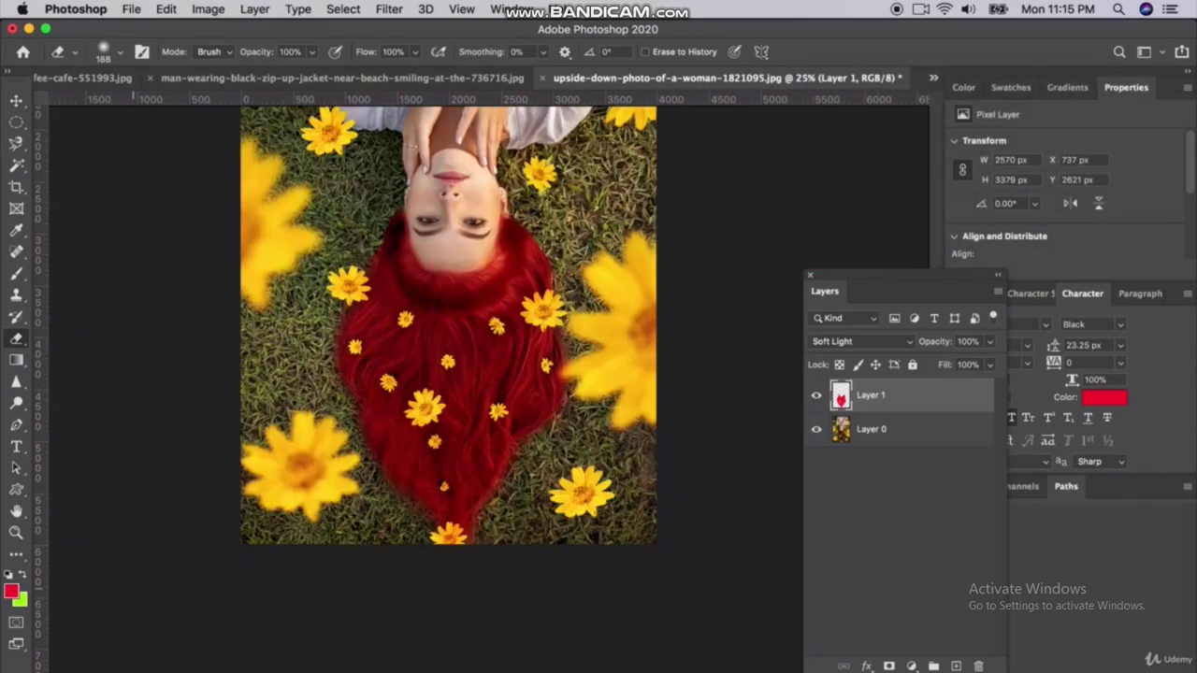
- Cancel deleting the red Layer 1, then add a new empty Layer 2 for the eyebrows
{"action": "scroll", "coordinate": [502, 445], "scroll_direction": "up", "scroll_amount": 3}
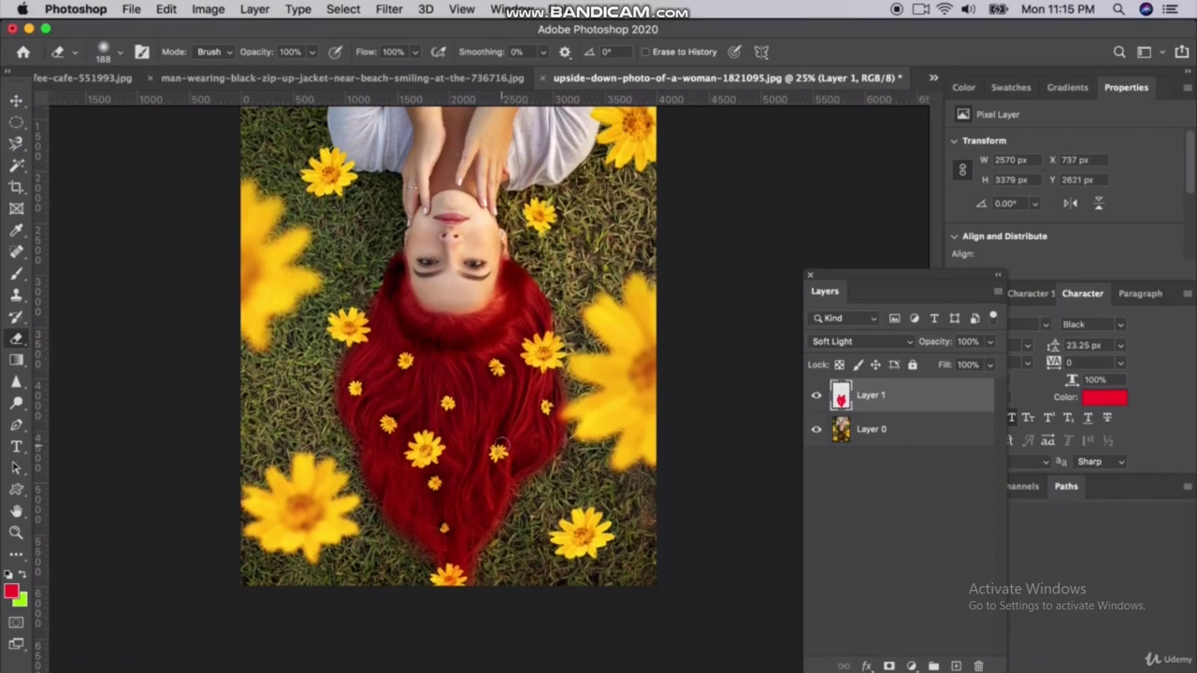
{"action": "scroll", "coordinate": [452, 265], "scroll_direction": "up", "scroll_amount": 5}
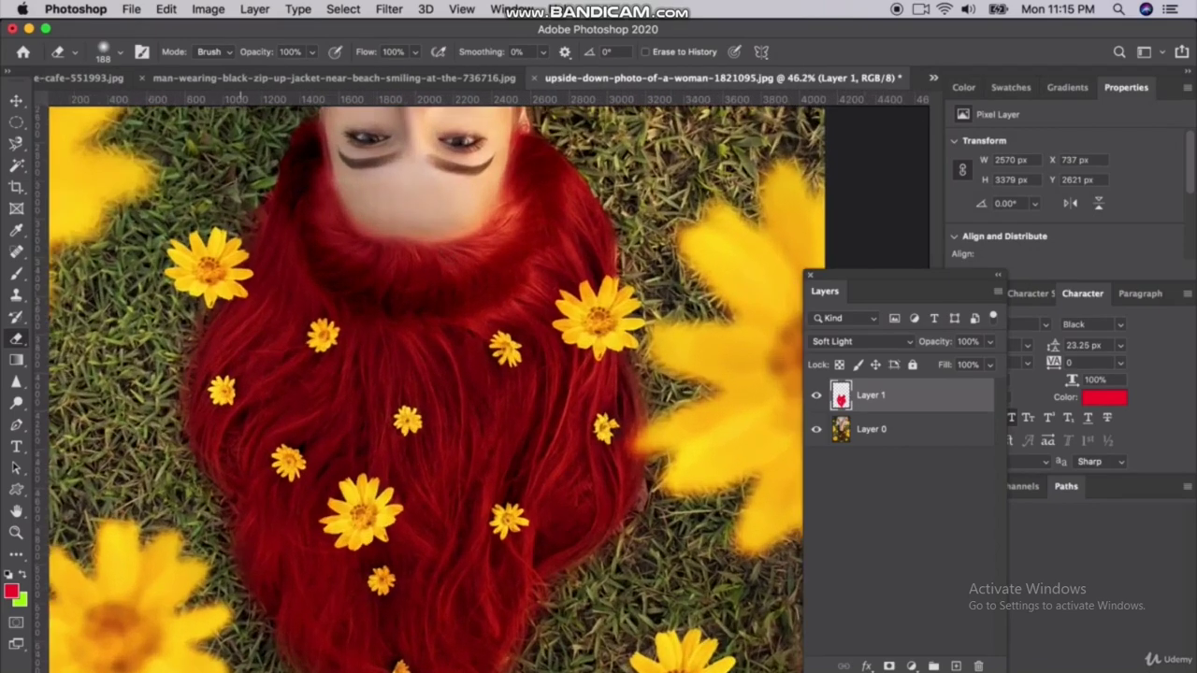
{"action": "scroll", "coordinate": [450, 264], "scroll_direction": "up", "scroll_amount": 5}
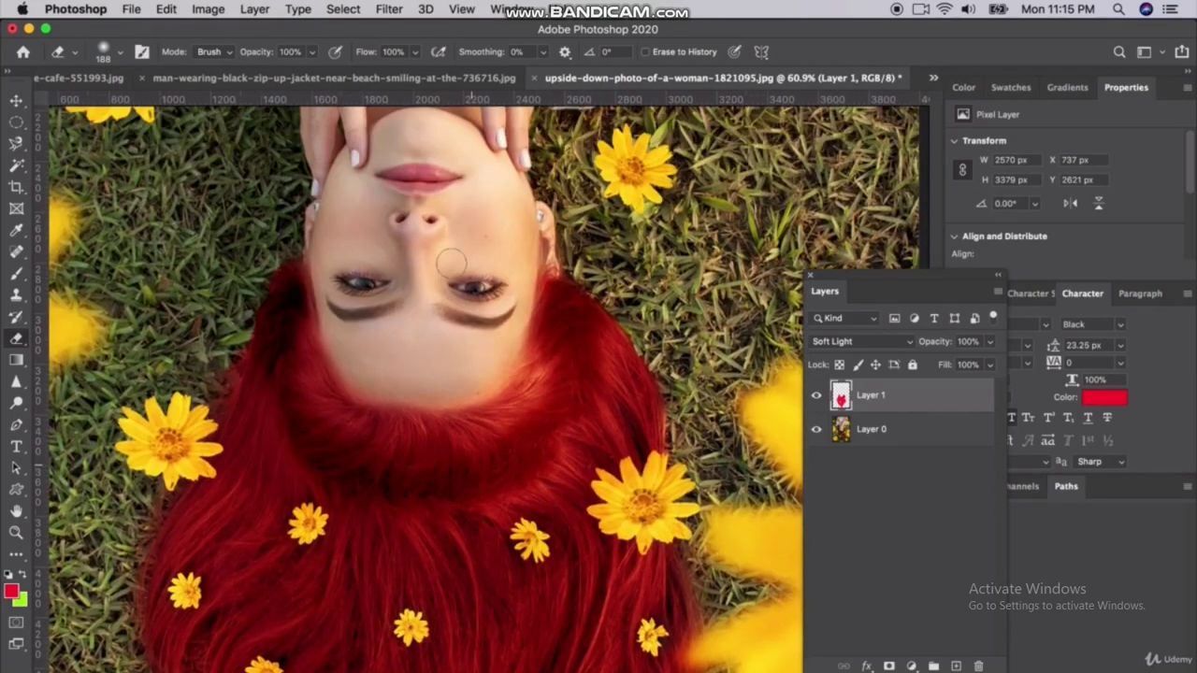
{"action": "scroll", "coordinate": [371, 326], "scroll_direction": "up", "scroll_amount": 3}
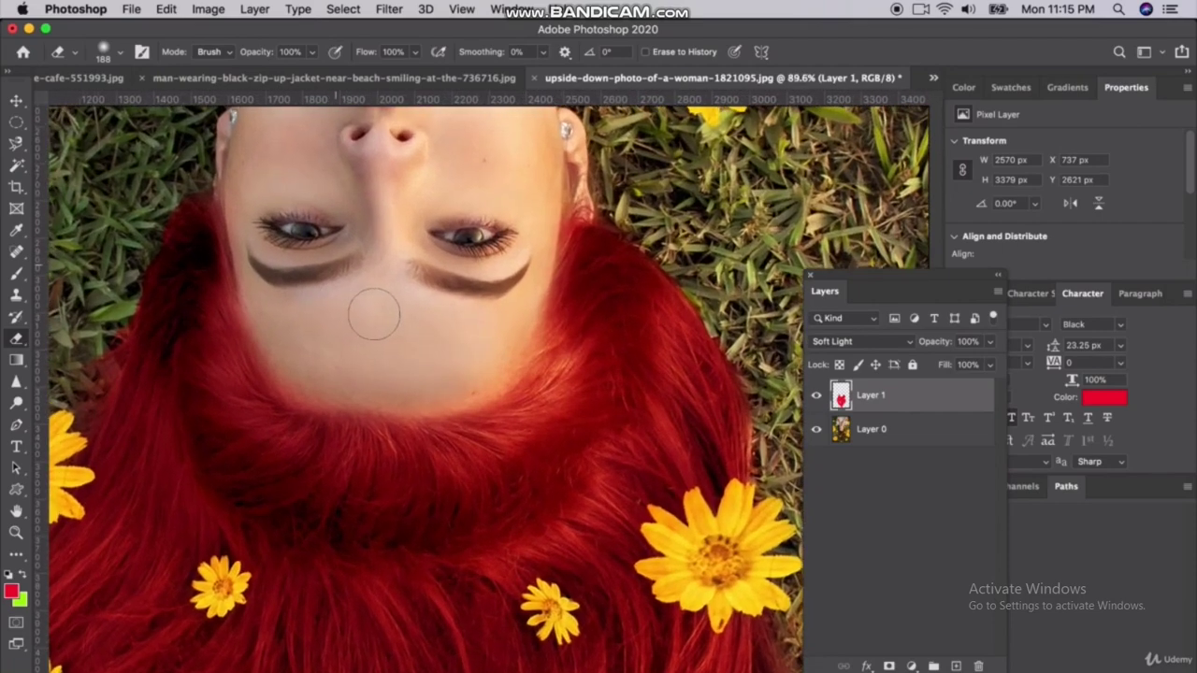
{"action": "left_click", "coordinate": [977, 666]}
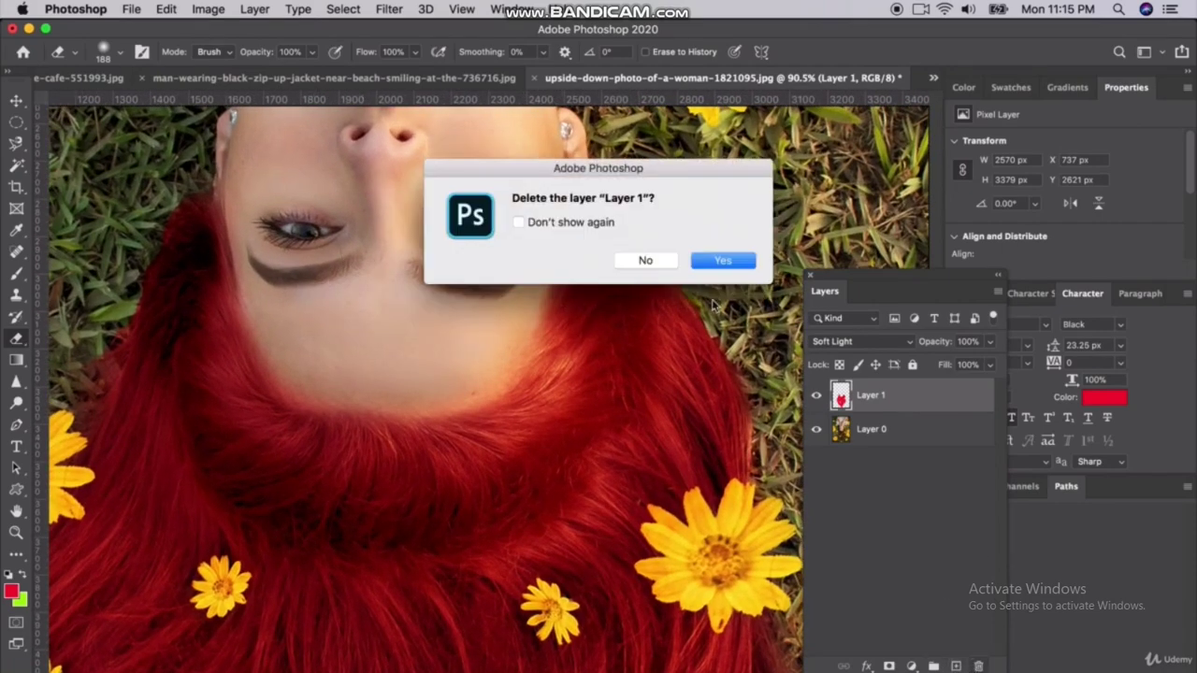
{"action": "left_click", "coordinate": [639, 259]}
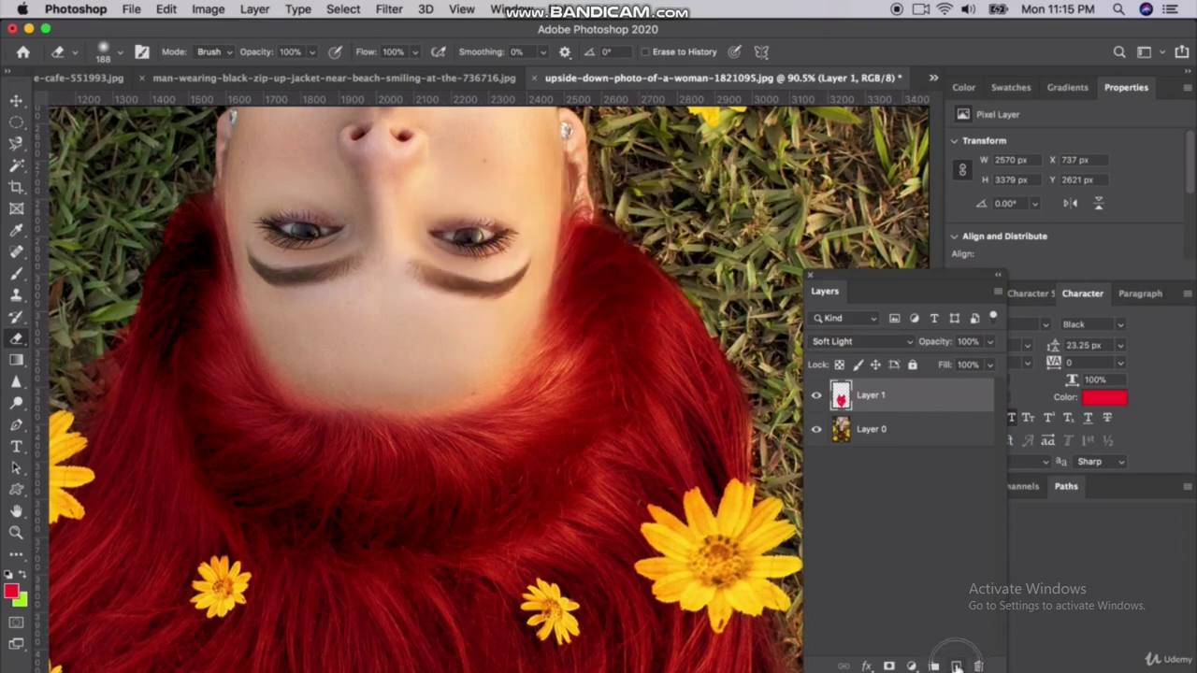
{"action": "left_click", "coordinate": [955, 666]}
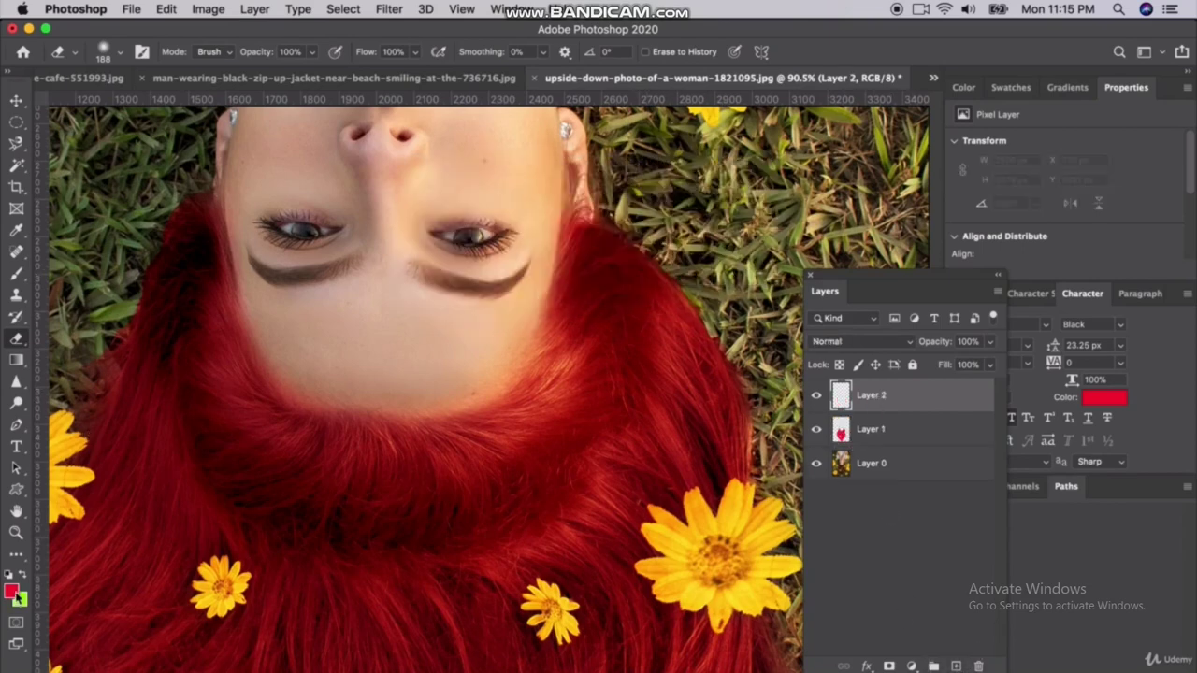
- Pick the Brush Tool and shrink it to about 83 px for the eyebrows
{"action": "left_click", "coordinate": [18, 275]}
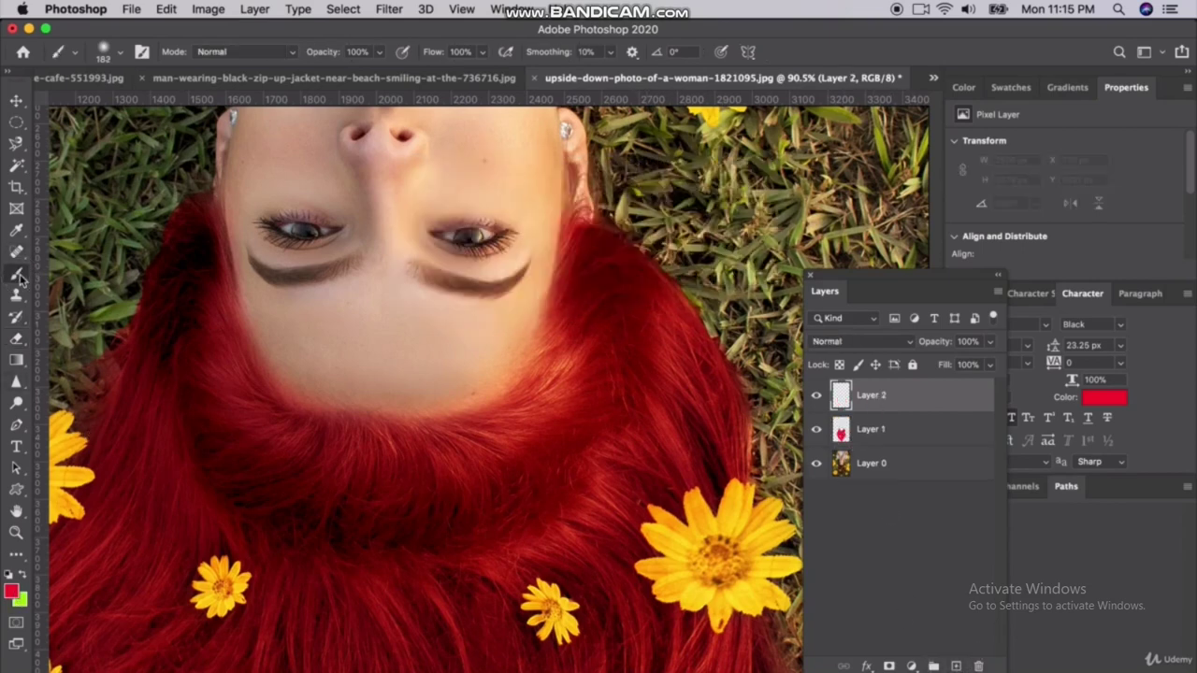
{"action": "left_click", "coordinate": [118, 52]}
{"action": "left_click_drag", "start_coordinate": [168, 105], "coordinate": [135, 105]}
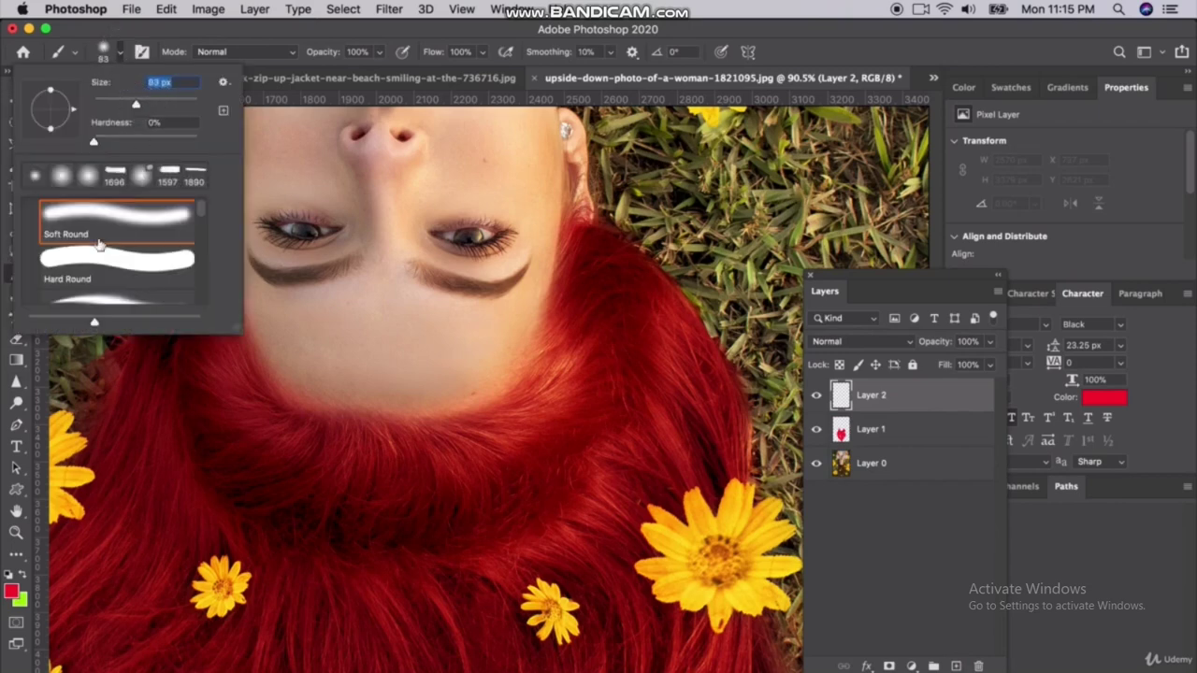
{"action": "key", "text": "Return"}
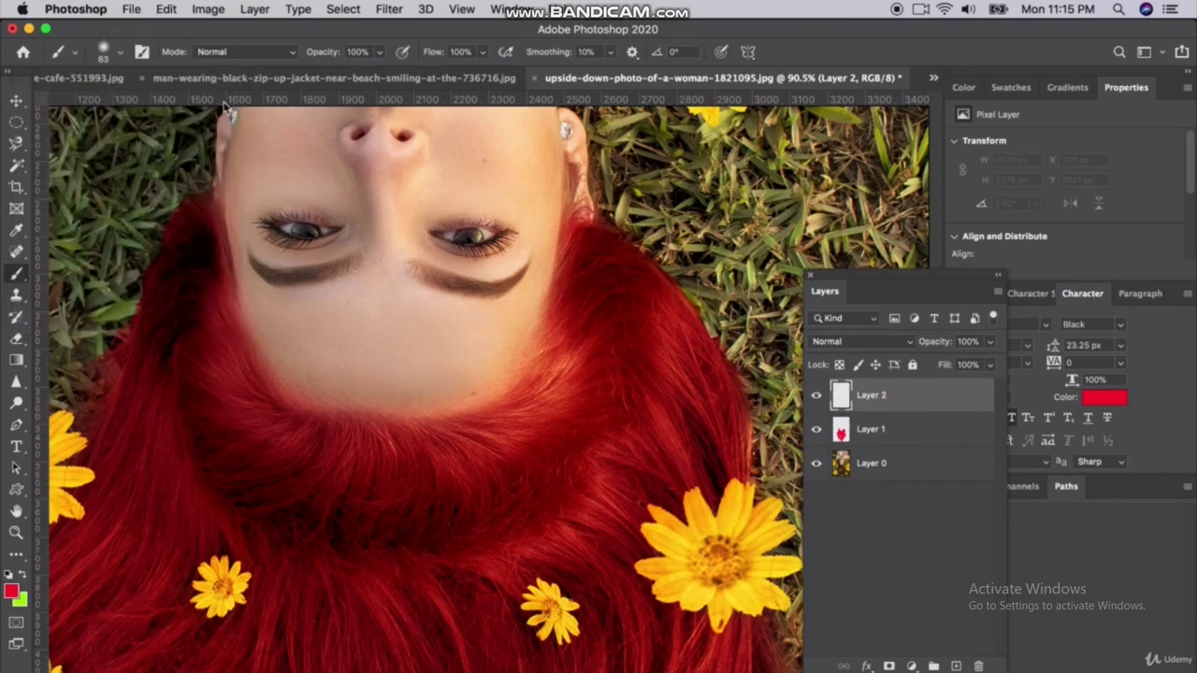
- Paint red strokes over the eyebrows, leaving the blend mode at Normal
{"action": "left_click_drag", "start_coordinate": [248, 266], "coordinate": [527, 268]}
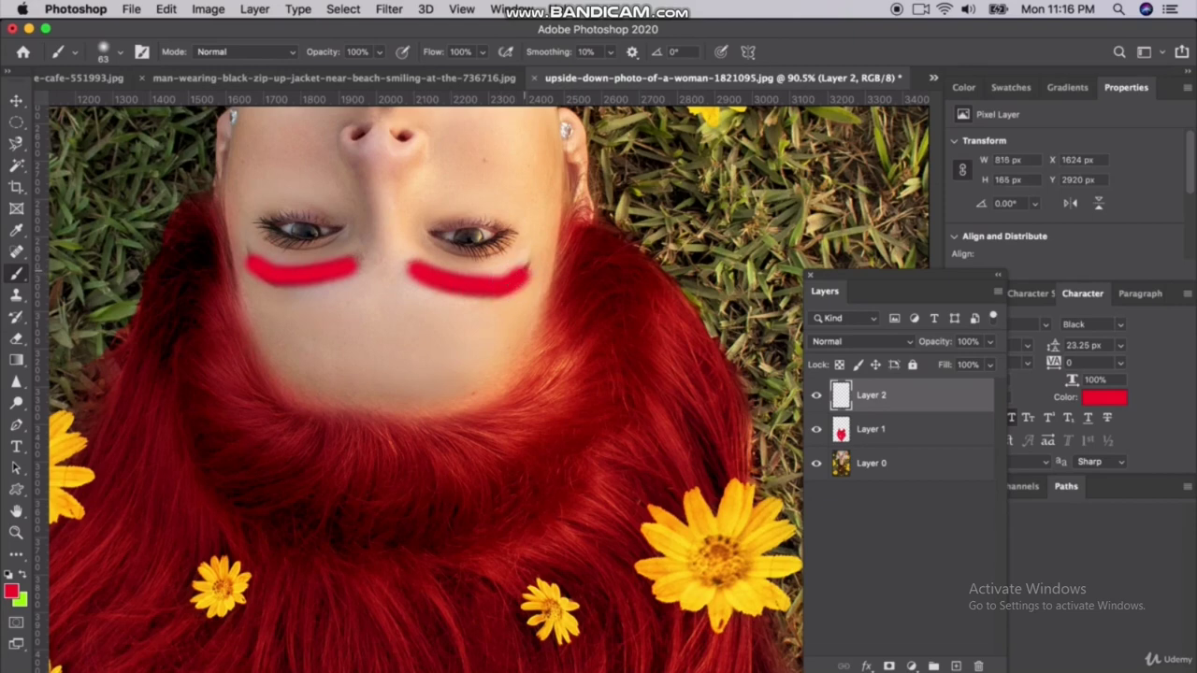
{"action": "left_click", "coordinate": [856, 346]}
{"action": "key", "text": "Escape"}
{"action": "left_click", "coordinate": [870, 438]}
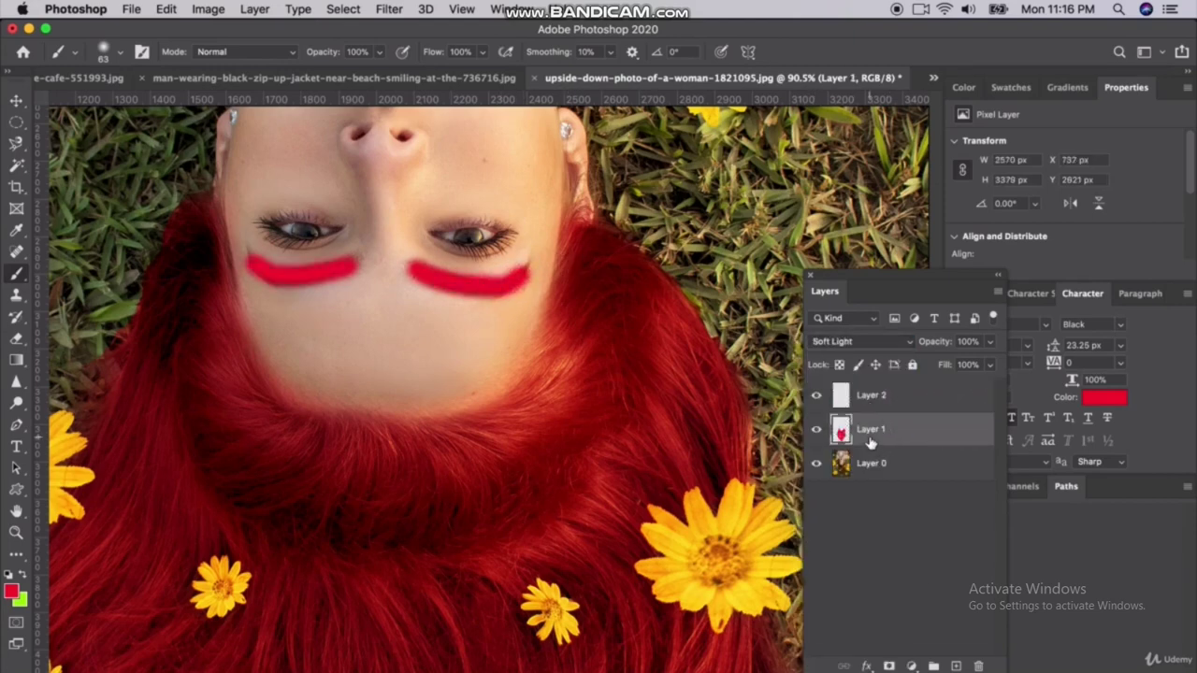
- Set the eyebrow Layer 2 to Soft Light at 61% opacity
{"action": "left_click", "coordinate": [849, 340]}
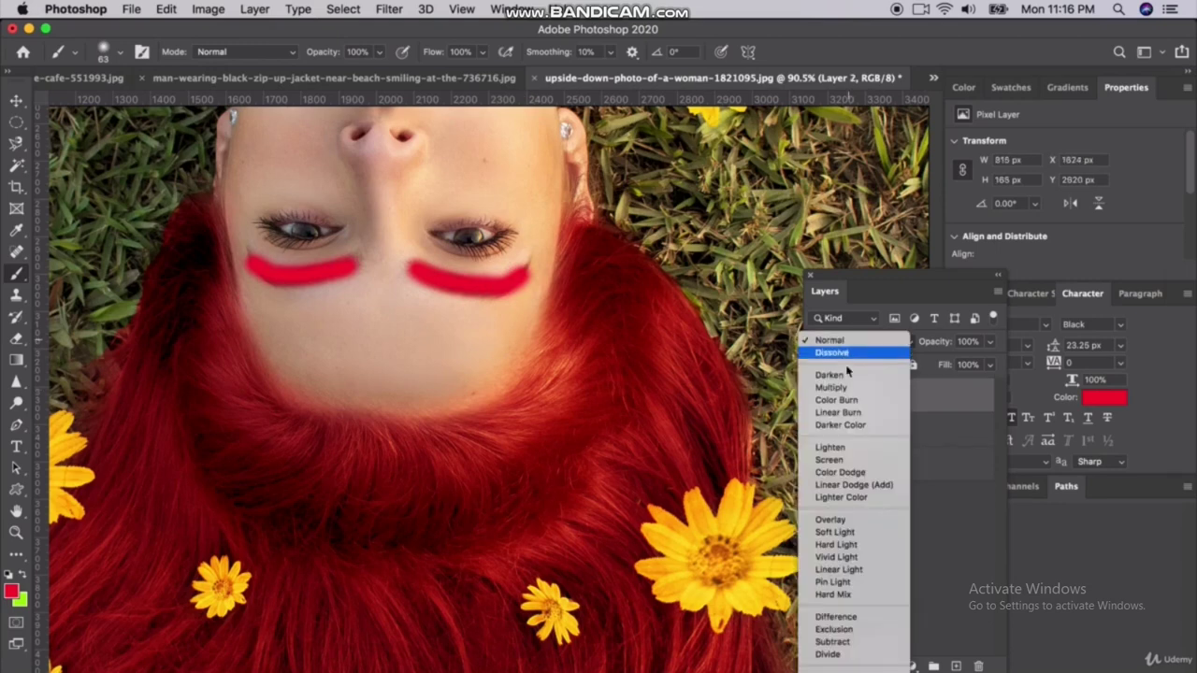
{"action": "left_click", "coordinate": [840, 531]}
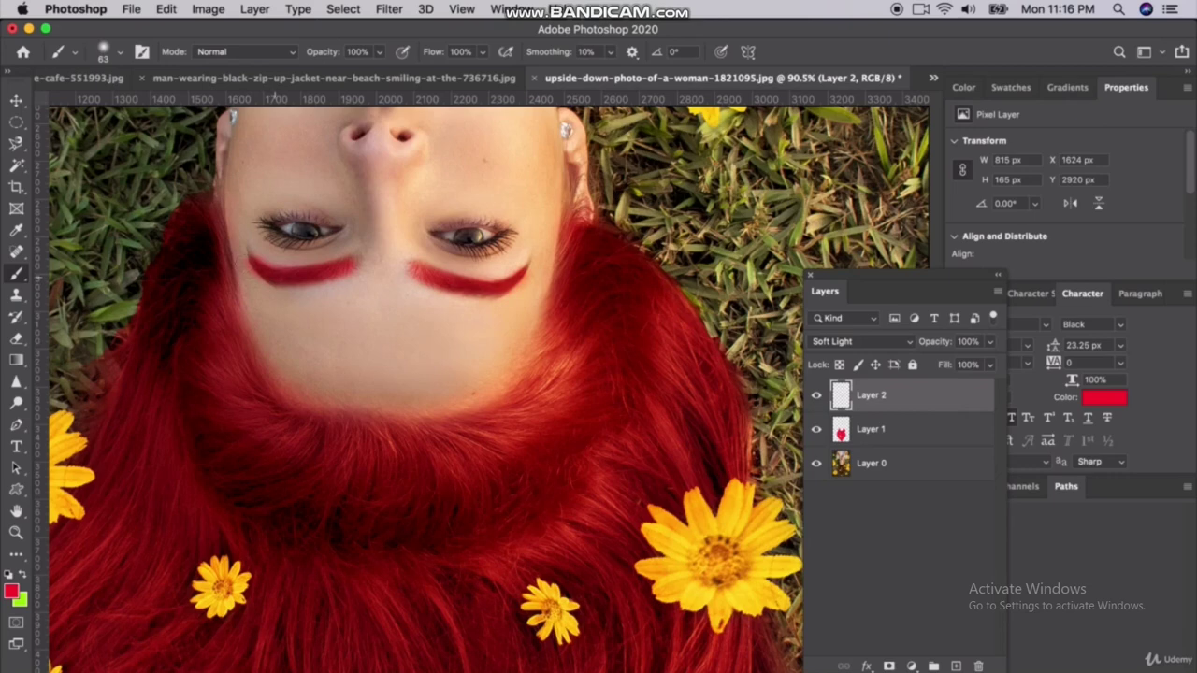
{"action": "left_click", "coordinate": [989, 342]}
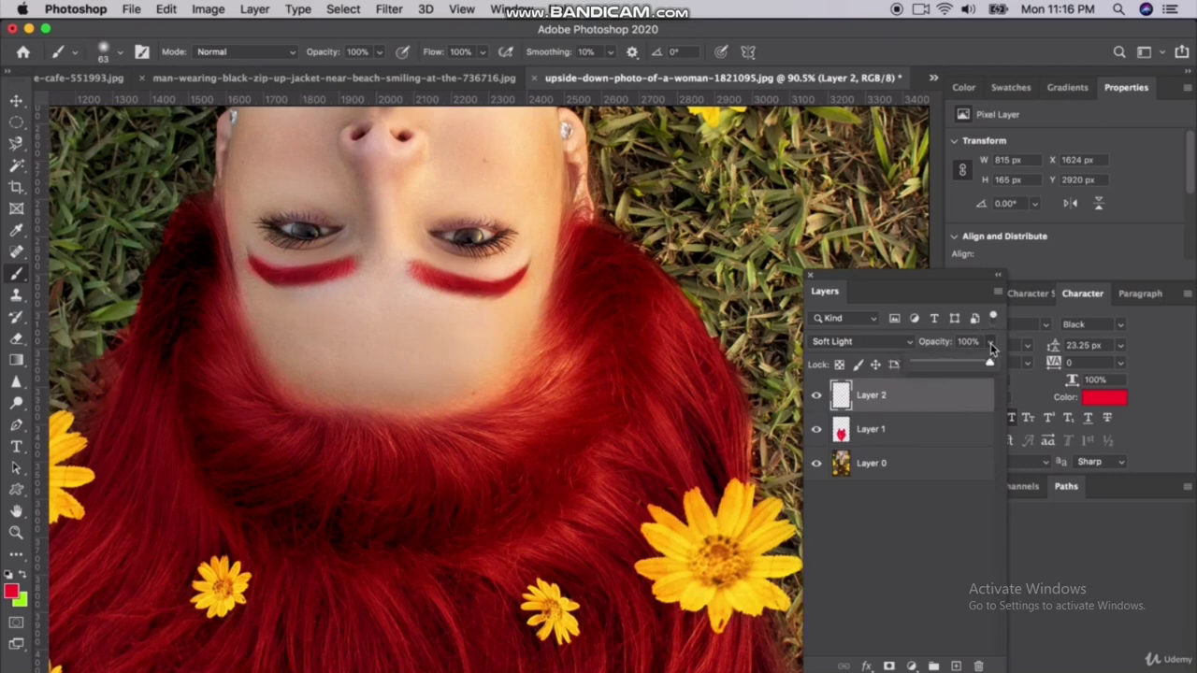
{"action": "left_click_drag", "start_coordinate": [989, 363], "coordinate": [962, 366]}
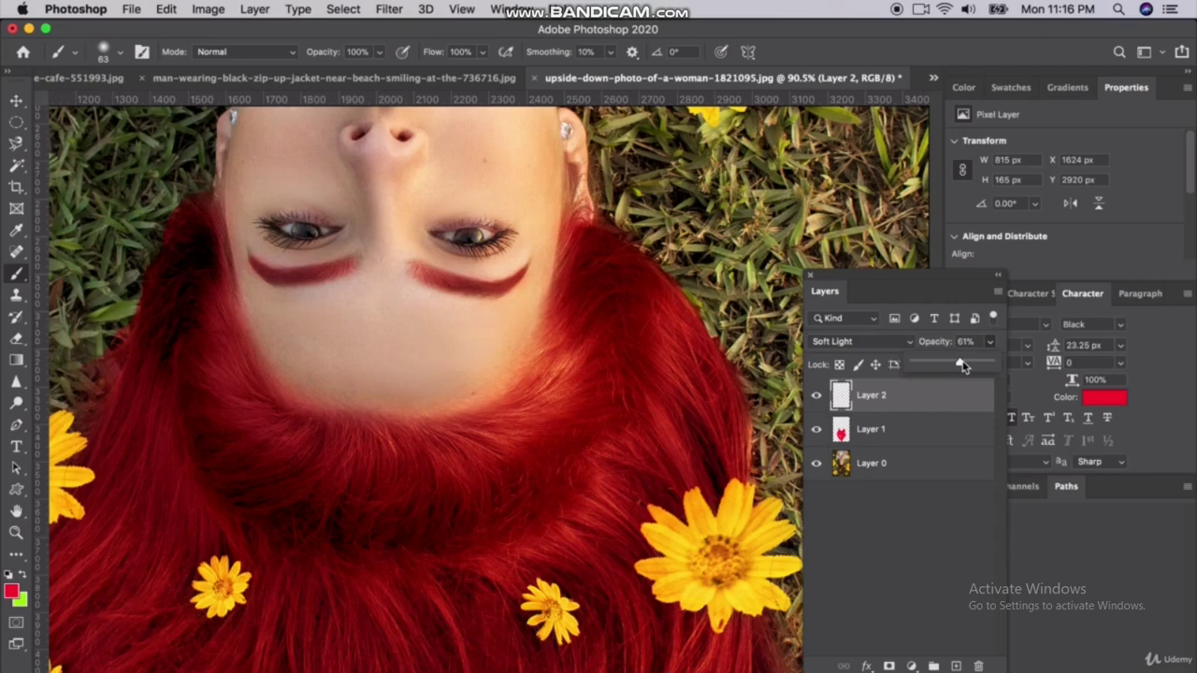
- Erase the top edge of the left eyebrow stroke with a 91 px eraser
{"action": "left_click", "coordinate": [16, 338]}
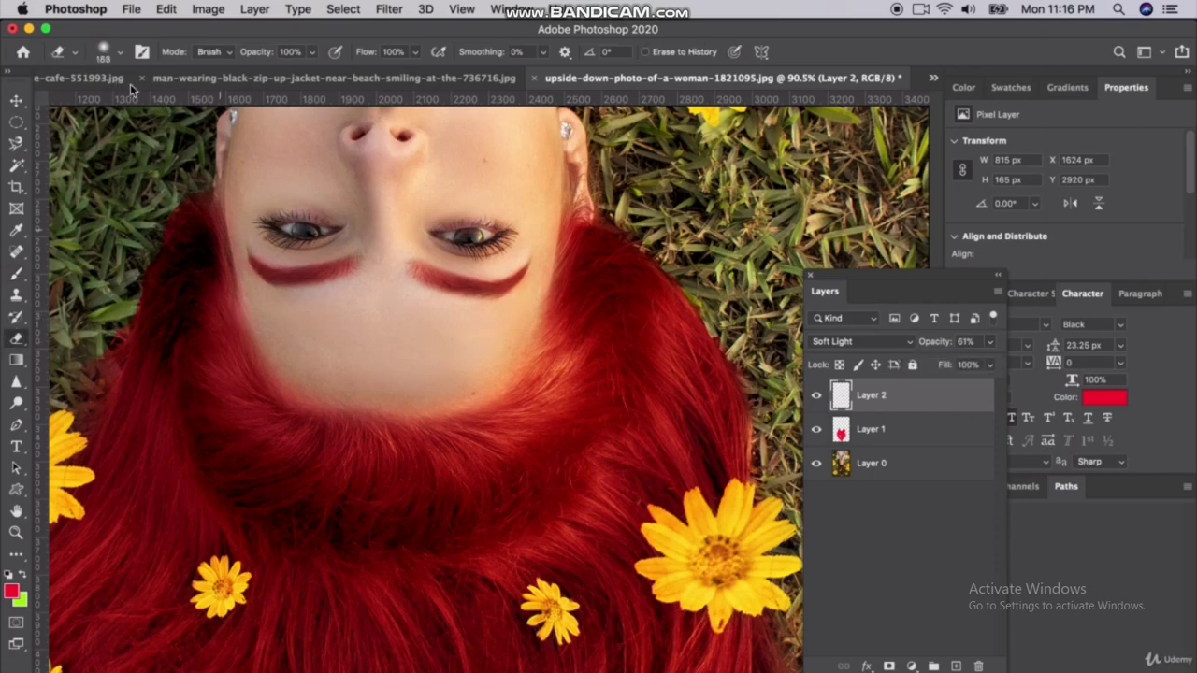
{"action": "left_click", "coordinate": [105, 52]}
{"action": "left_click_drag", "start_coordinate": [150, 99], "coordinate": [136, 99]}
{"action": "left_click", "coordinate": [265, 297]}
{"action": "mouse_move", "coordinate": [369, 239]}
{"action": "left_mouse_down"}
{"action": "mouse_move", "coordinate": [309, 241]}
{"action": "mouse_move", "coordinate": [279, 262]}
{"action": "mouse_move", "coordinate": [250, 249]}
{"action": "left_mouse_up"}
- Lower the eraser opacity to 33% and fit the whole photo in view
{"action": "left_click", "coordinate": [309, 53]}
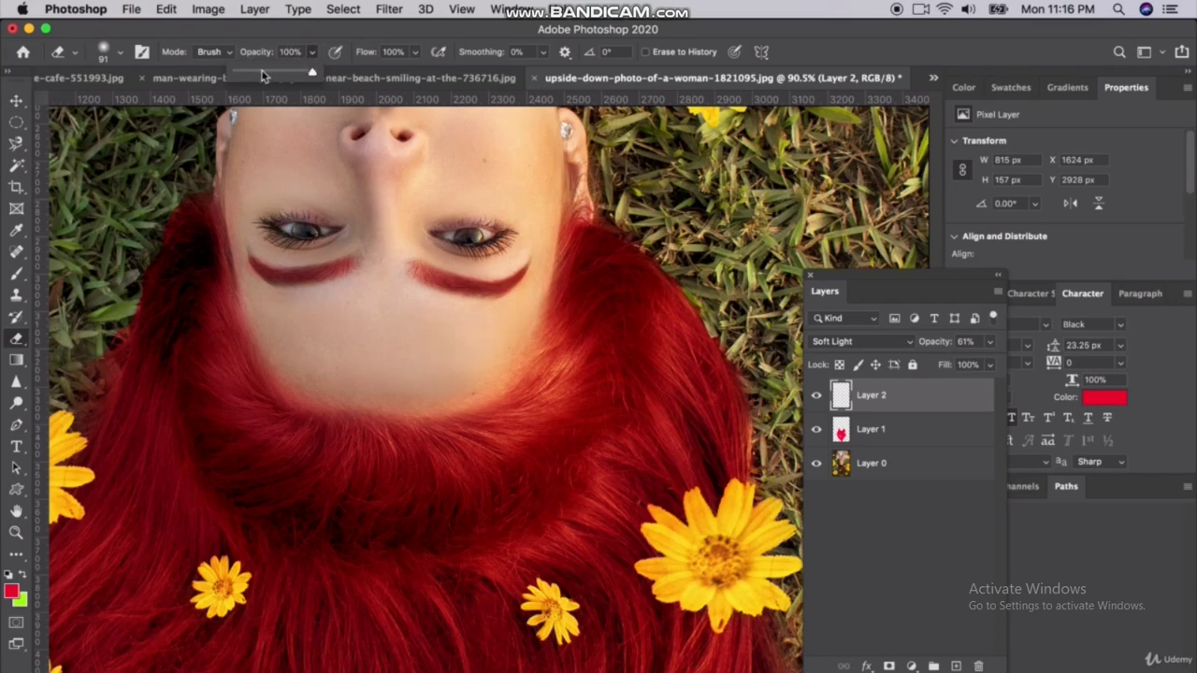
{"action": "left_click", "coordinate": [261, 73]}
{"action": "left_click", "coordinate": [229, 261]}
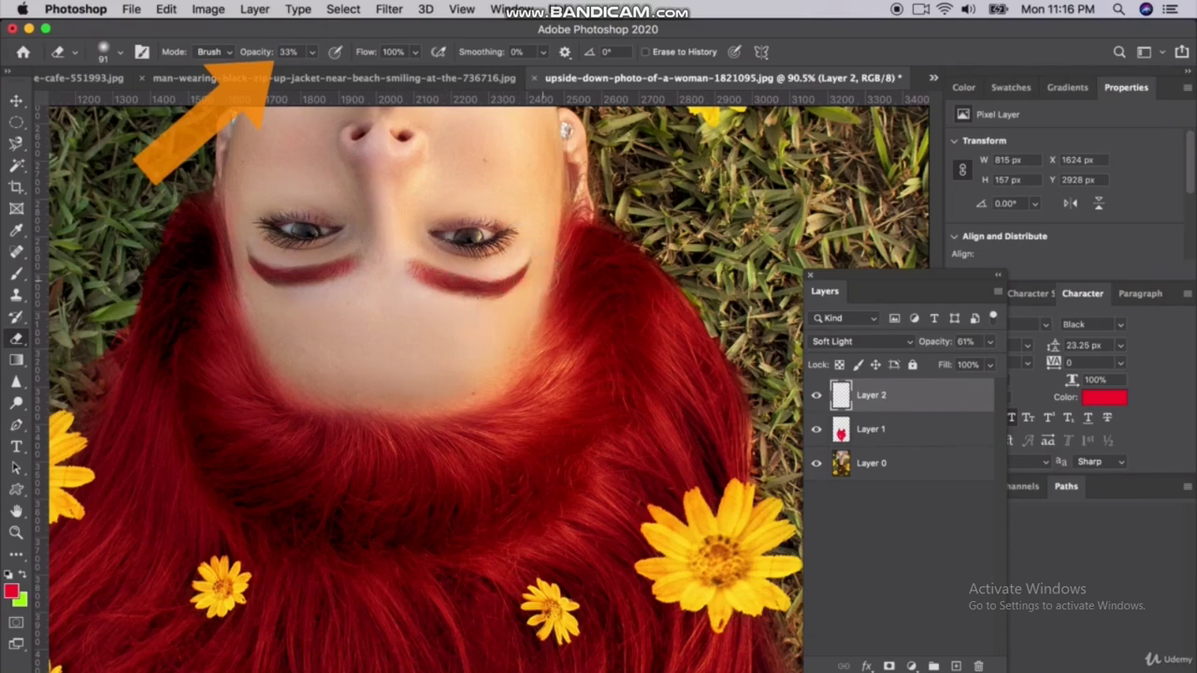
{"action": "key", "text": "v"}
{"action": "key", "text": "super+0"}
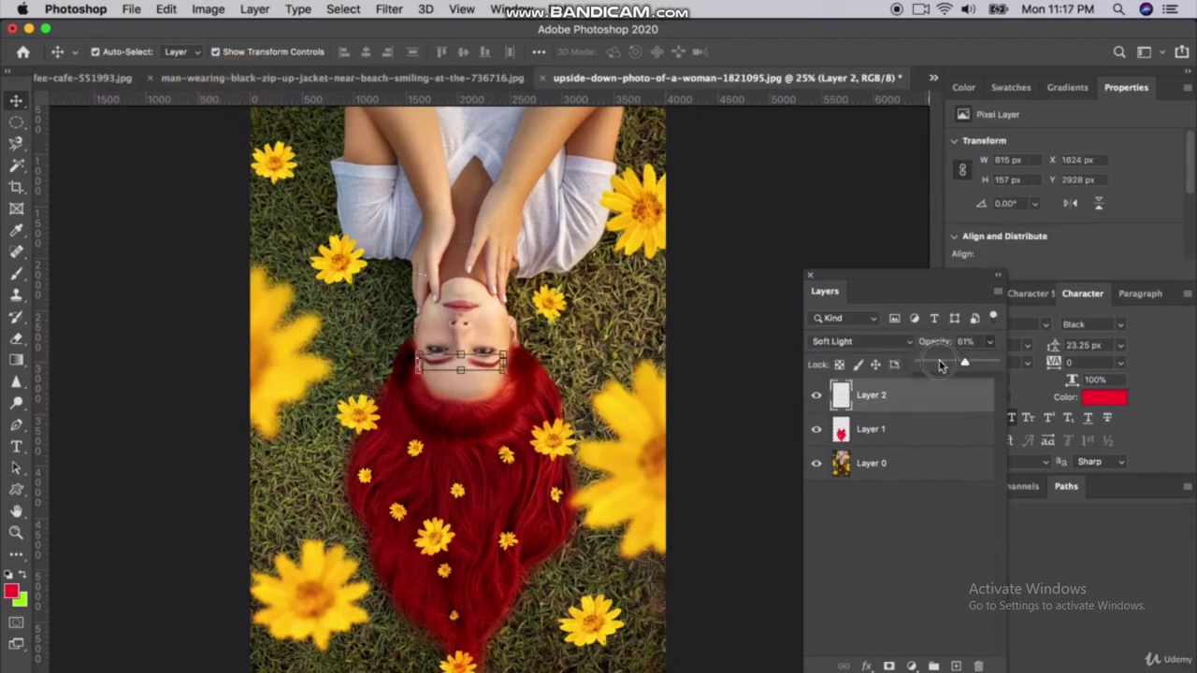
- Open Hue/Saturation on the red hair Layer 1 and shift the hue to deepen the red
{"action": "left_click", "coordinate": [759, 358]}
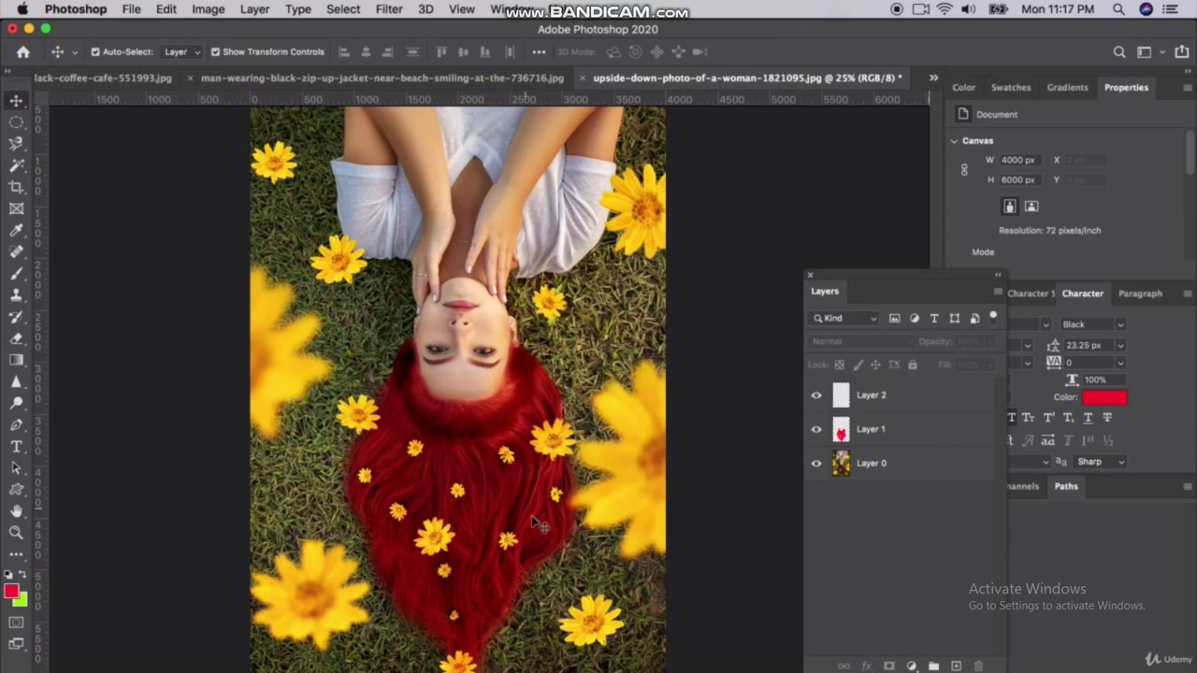
{"action": "left_click", "coordinate": [451, 467]}
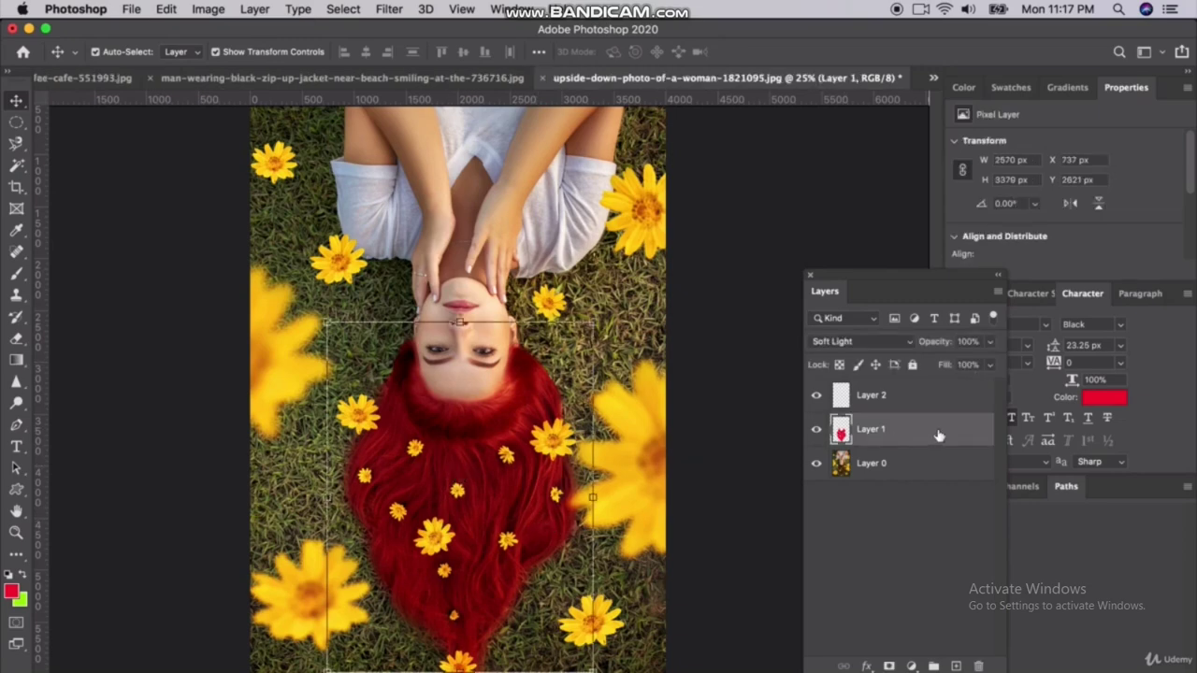
{"action": "left_click", "coordinate": [208, 8]}
{"action": "mouse_move", "coordinate": [271, 54]}
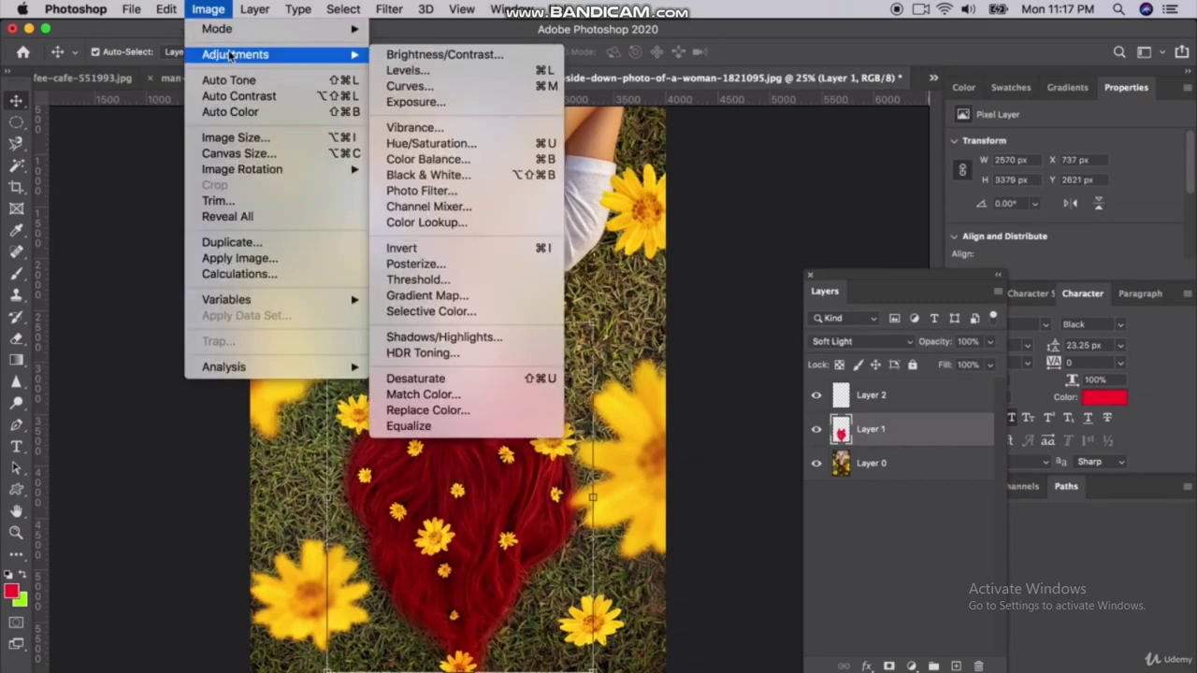
{"action": "left_click", "coordinate": [426, 144]}
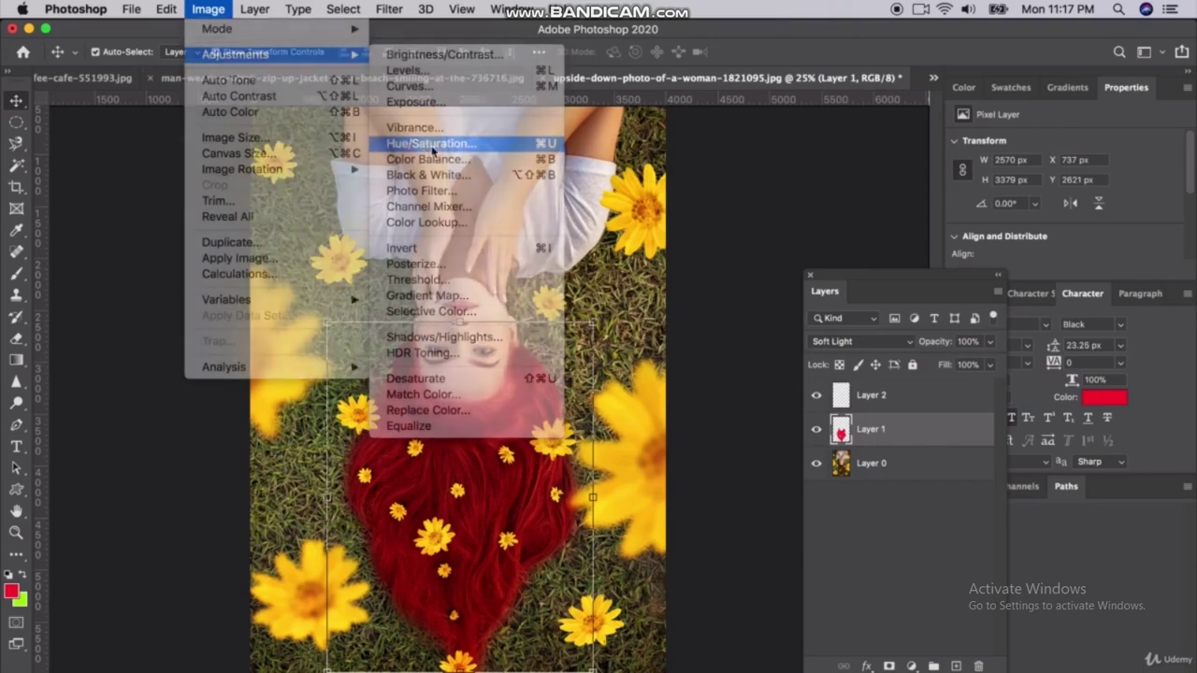
{"action": "left_click_drag", "start_coordinate": [716, 262], "coordinate": [657, 146]}
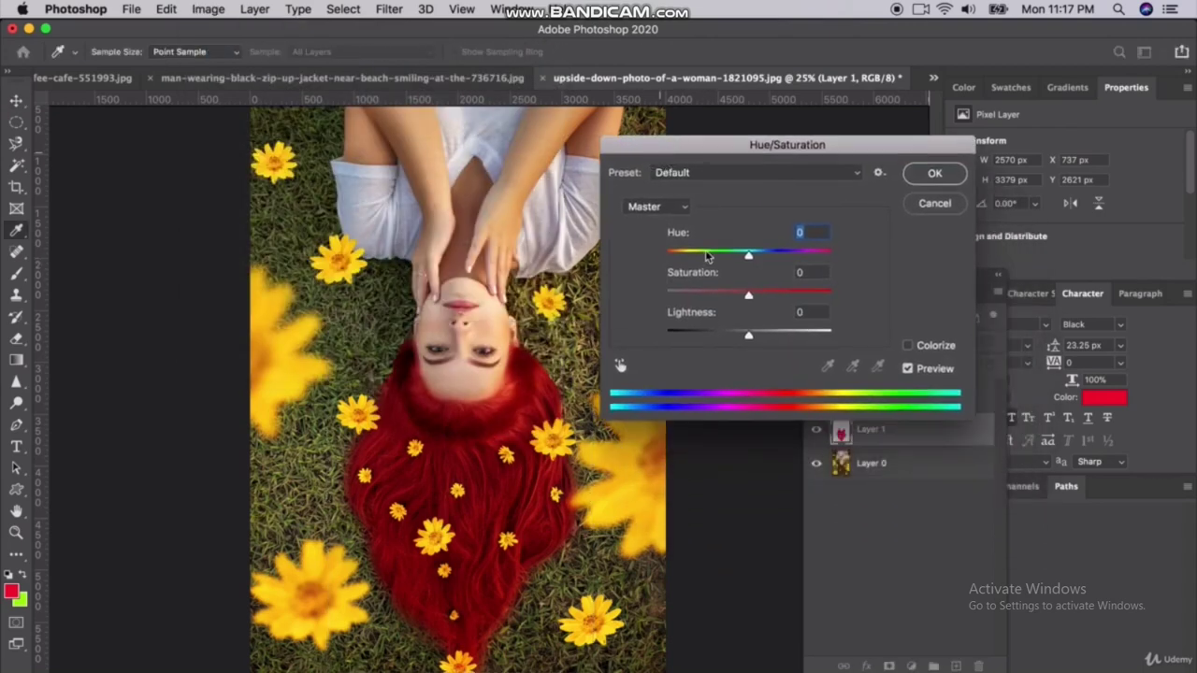
{"action": "left_click_drag", "start_coordinate": [746, 258], "coordinate": [771, 298]}
- Lower the red hair's saturation, then hide and reshow Layer 1 to compare with the original brown
{"action": "left_click_drag", "start_coordinate": [818, 241], "coordinate": [789, 240]}
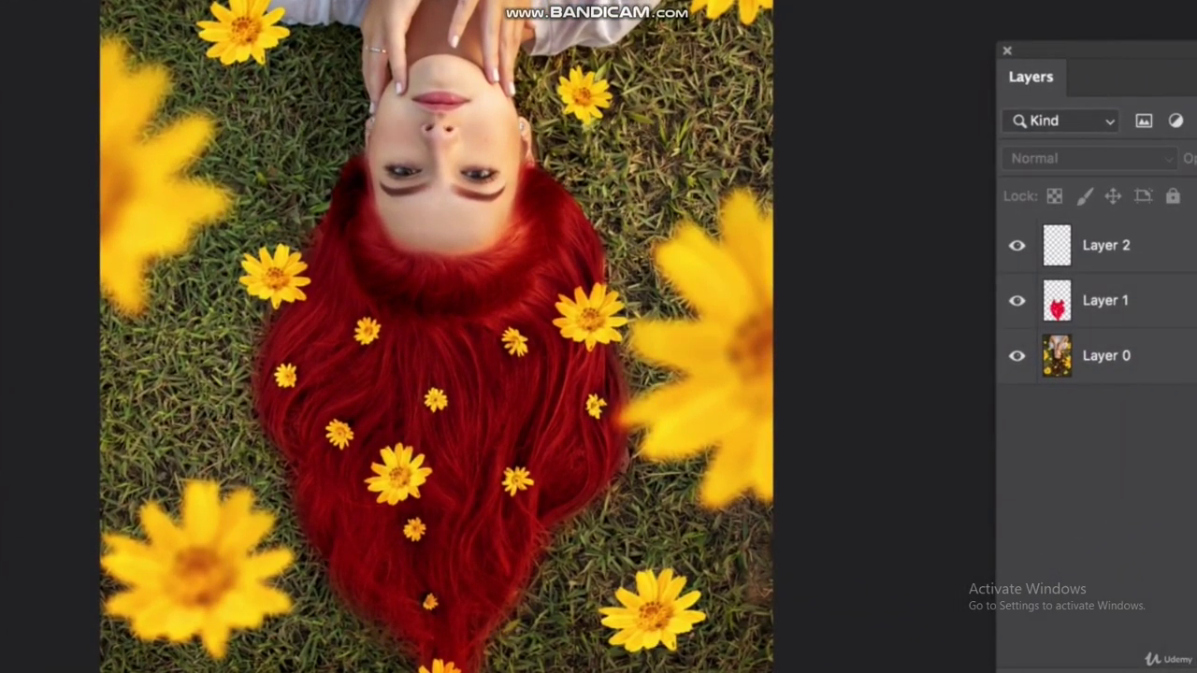
{"action": "left_click", "coordinate": [1018, 308]}
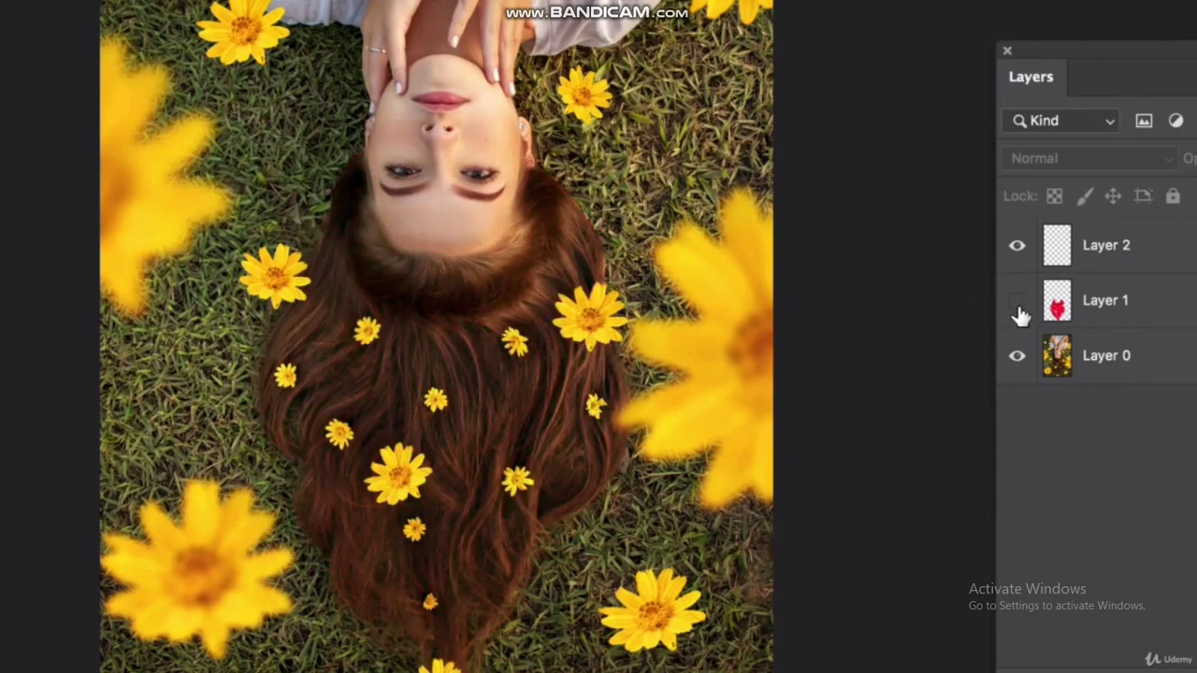
{"action": "left_click", "coordinate": [1017, 303]}
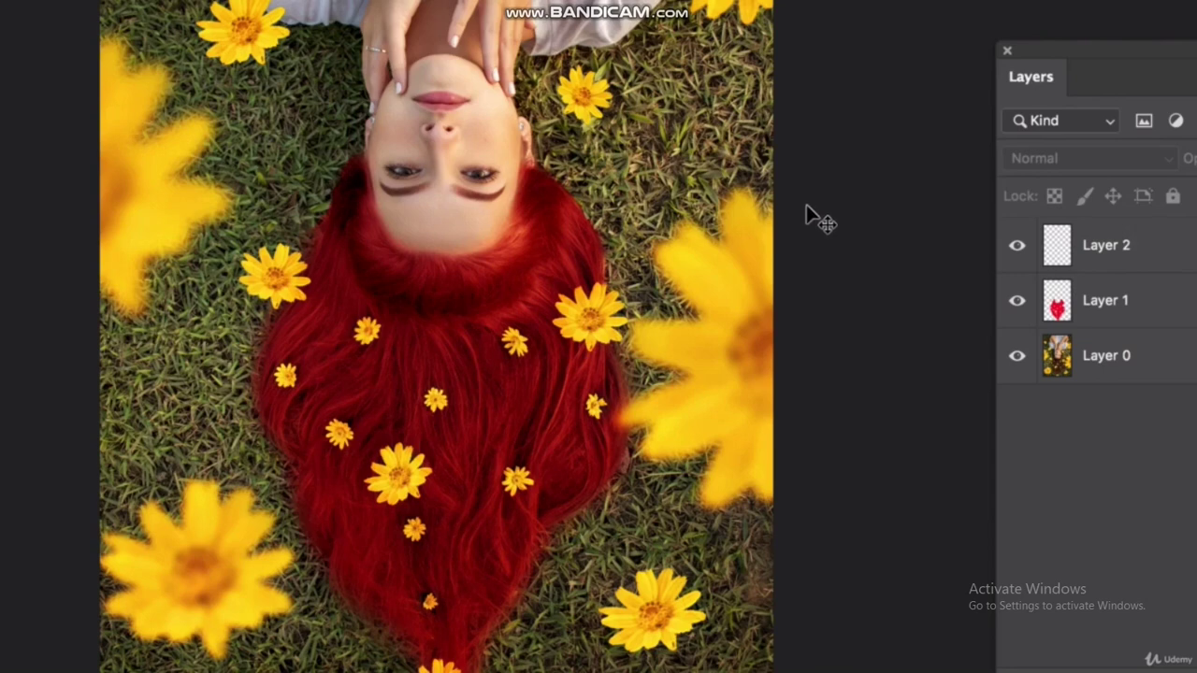